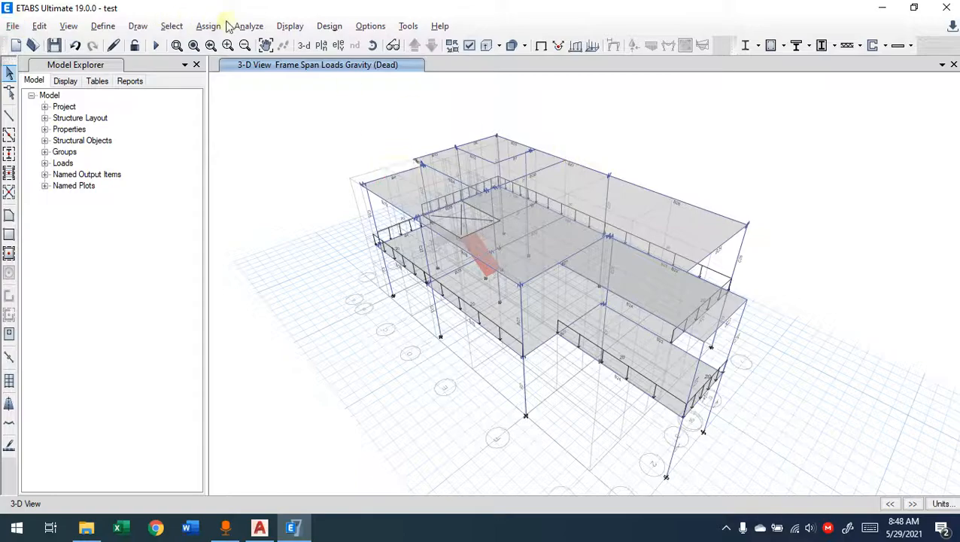
Step: Review the defined load patterns and leave them unchanged
{"action": "left_click", "coordinate": [246, 29]}
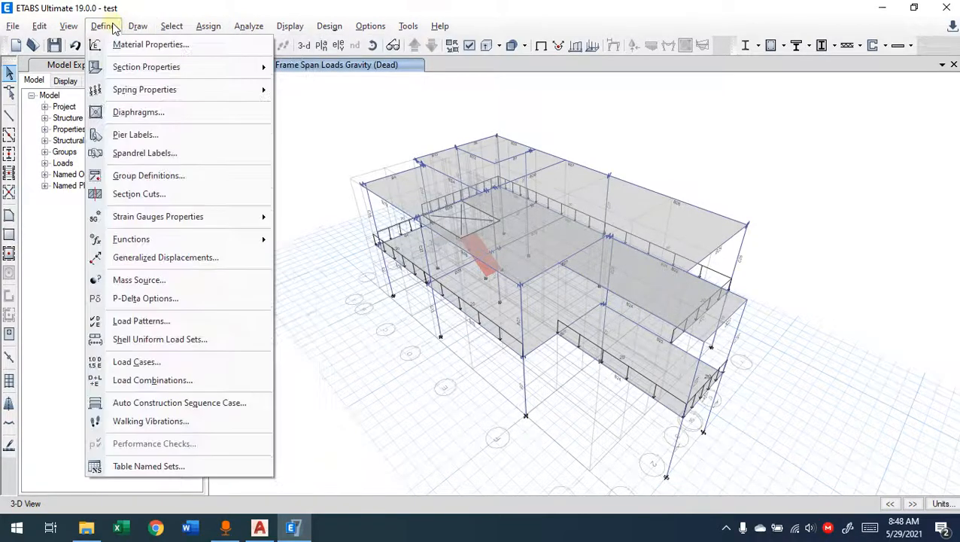
{"action": "left_click", "coordinate": [115, 28]}
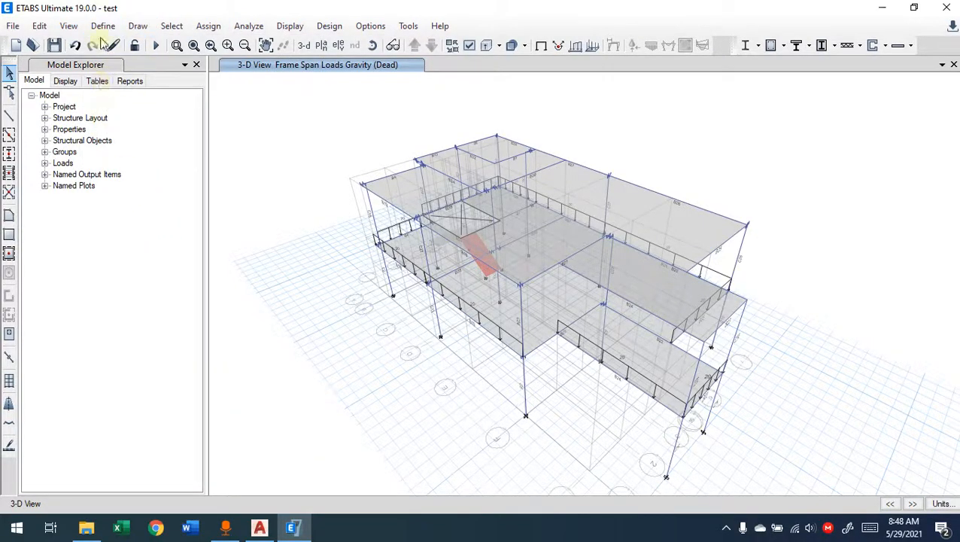
{"action": "left_click", "coordinate": [102, 27]}
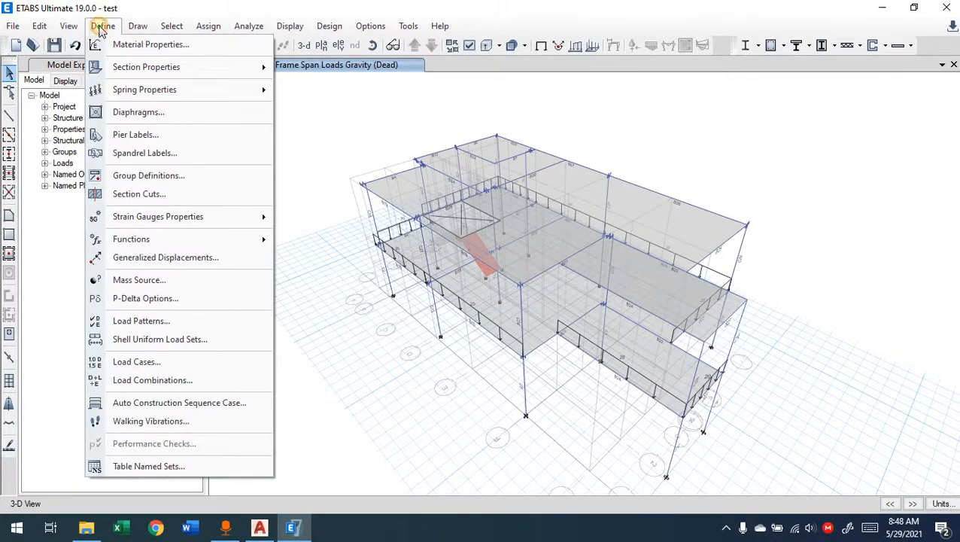
{"action": "left_click", "coordinate": [154, 329]}
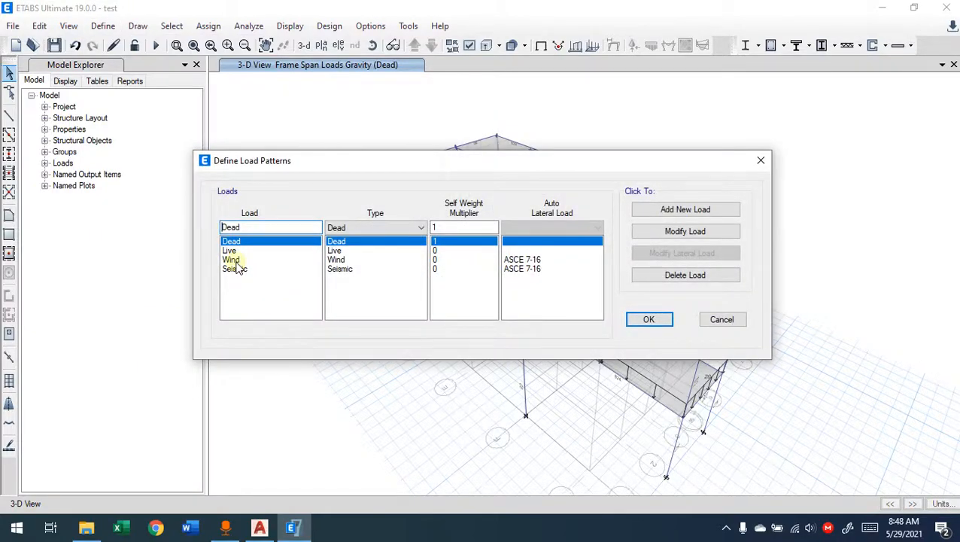
{"action": "left_click", "coordinate": [725, 323]}
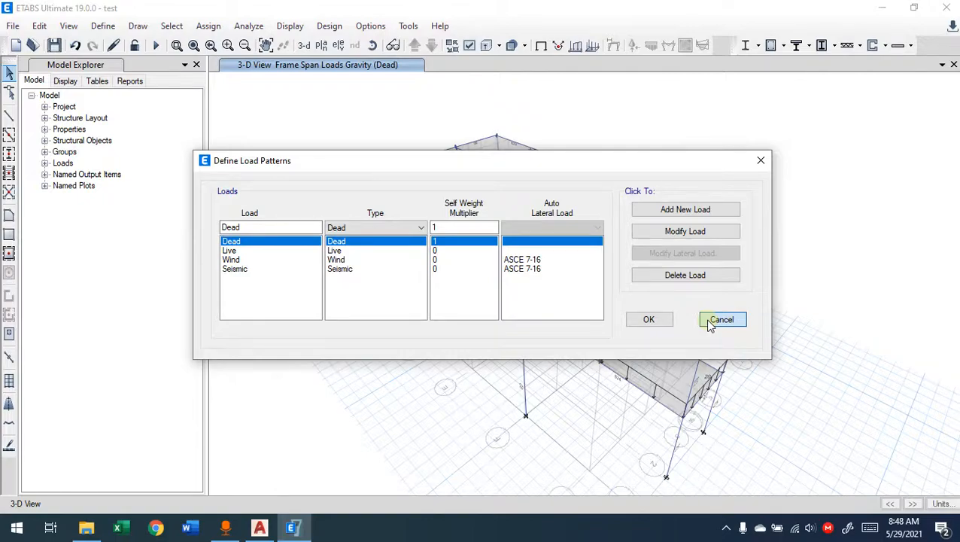
{"action": "left_click", "coordinate": [712, 322]}
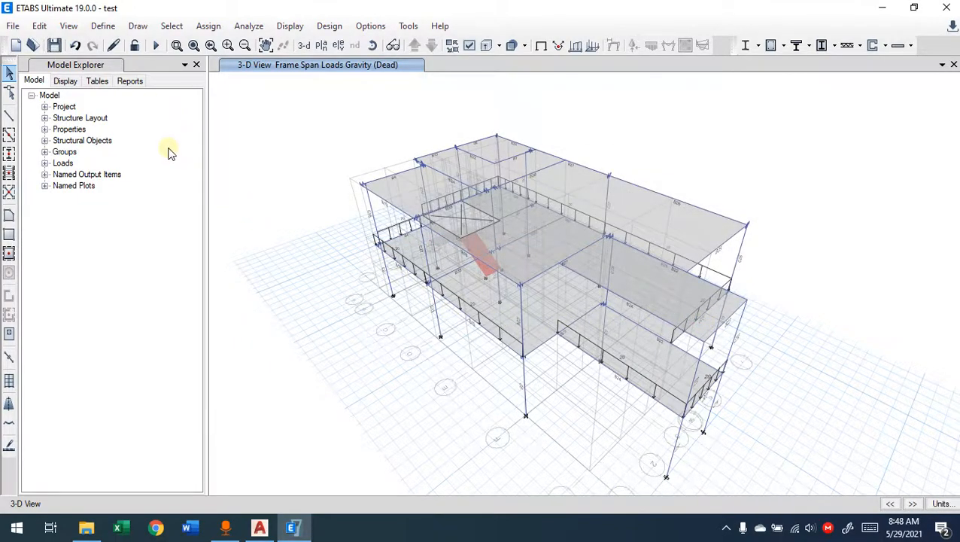
Step: Modify the mass source MsSrc1 to use only Specified Load Patterns, excluding Element Self Mass and Additional Mass
{"action": "left_click", "coordinate": [103, 26]}
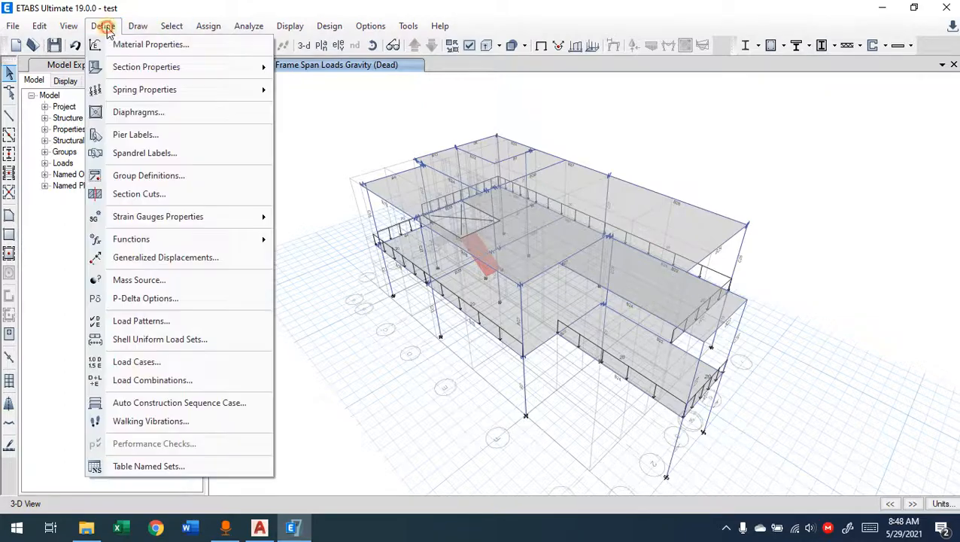
{"action": "left_click", "coordinate": [146, 280]}
{"action": "left_click_drag", "start_coordinate": [403, 162], "coordinate": [171, 142]}
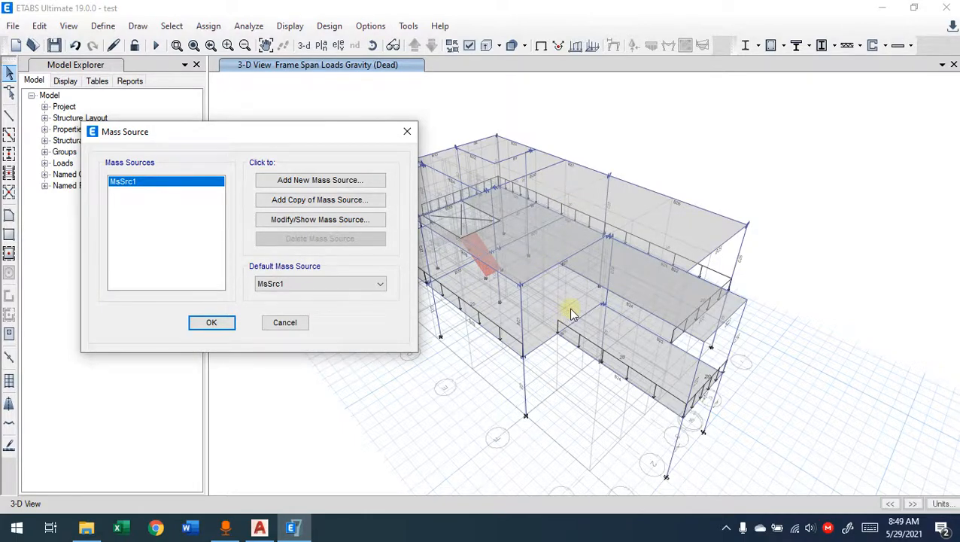
{"action": "left_click_drag", "start_coordinate": [326, 136], "coordinate": [300, 114]}
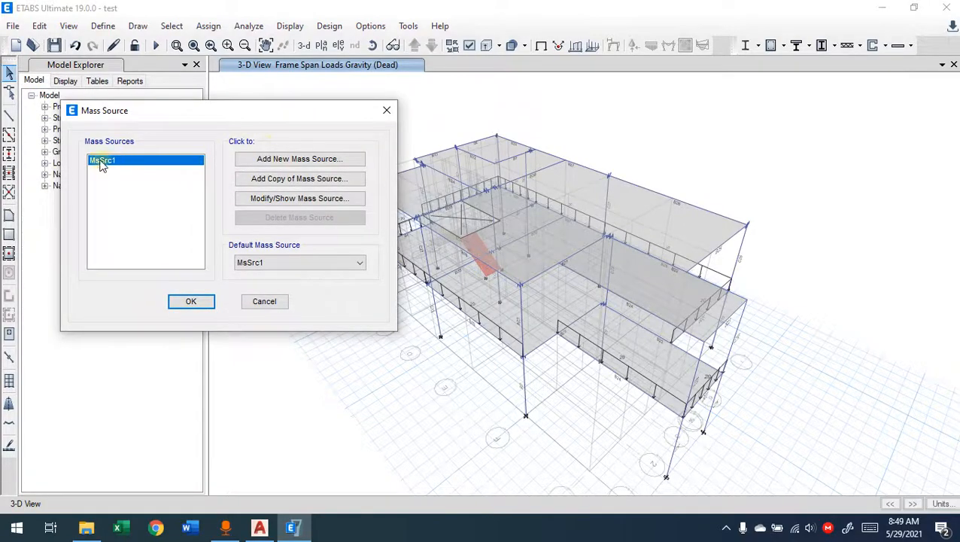
{"action": "left_click", "coordinate": [286, 199]}
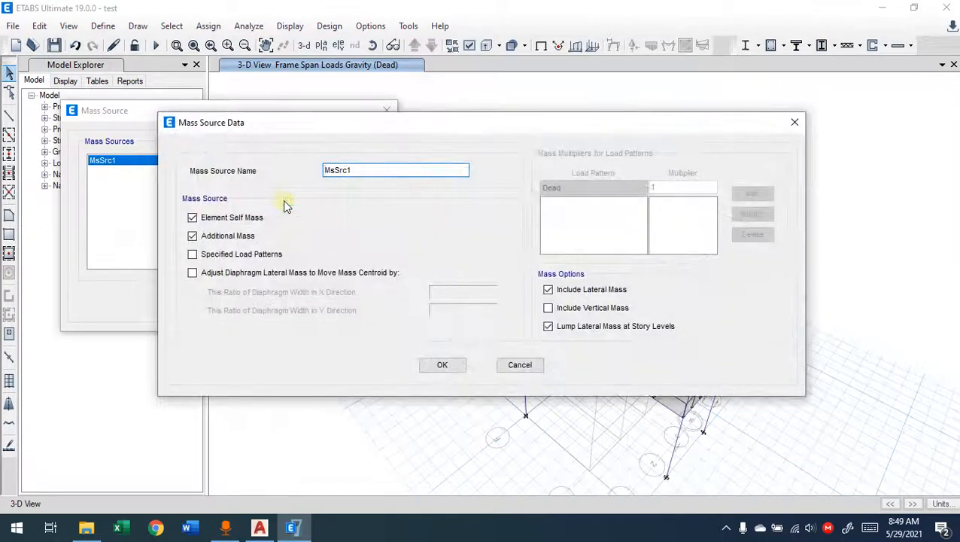
{"action": "left_click_drag", "start_coordinate": [273, 126], "coordinate": [198, 76]}
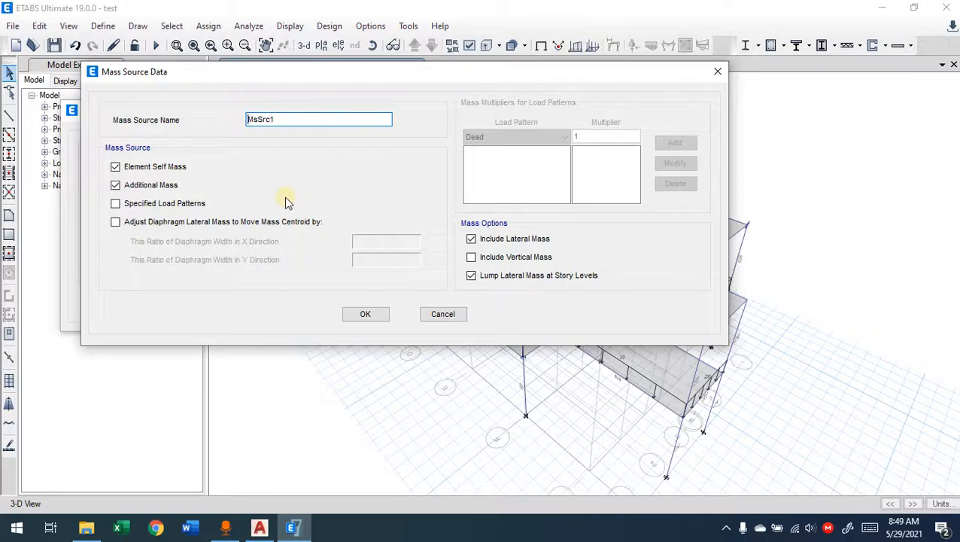
{"action": "left_click", "coordinate": [115, 166]}
{"action": "left_click", "coordinate": [116, 186]}
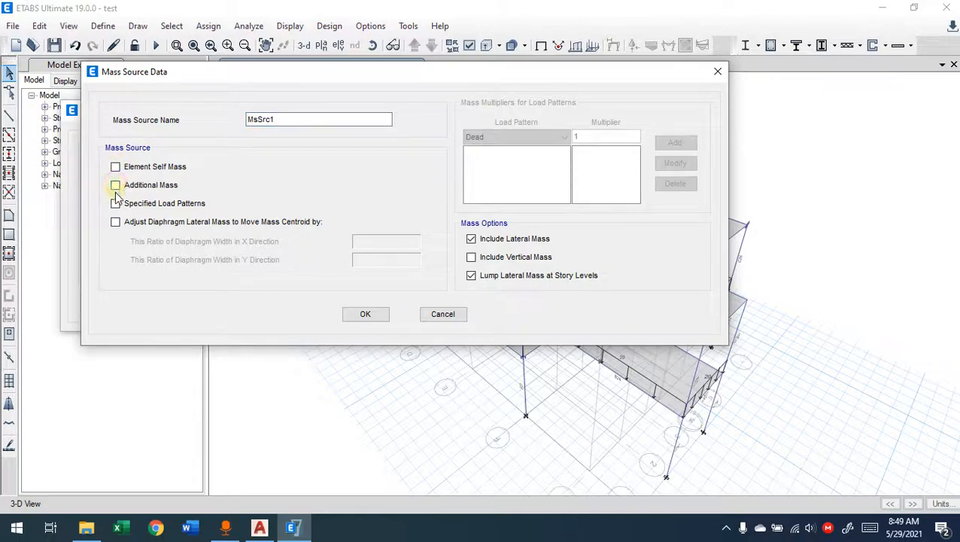
{"action": "left_click", "coordinate": [117, 205]}
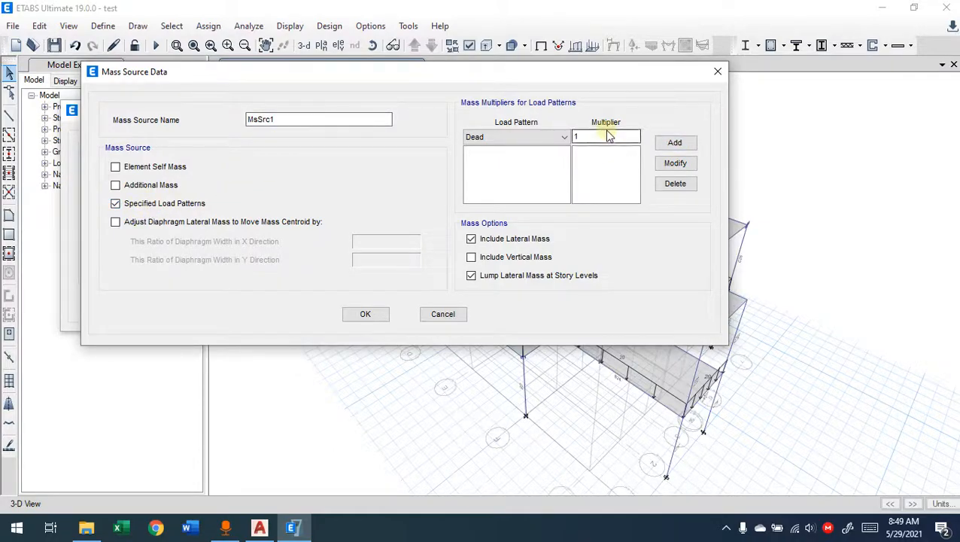
Step: Add mass multipliers for the load patterns: Dead with 1 and Live with 0.5
{"action": "left_click_drag", "start_coordinate": [592, 137], "coordinate": [571, 142]}
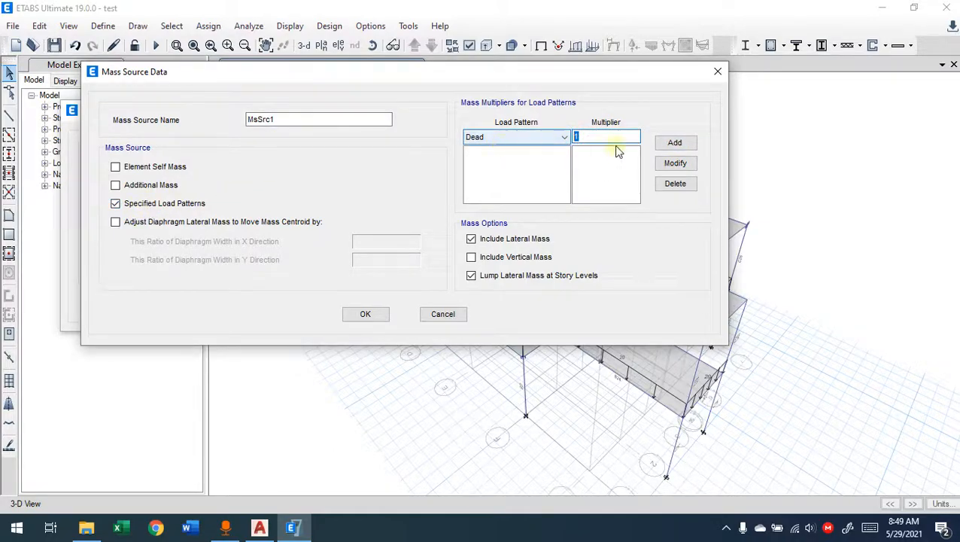
{"action": "left_click", "coordinate": [676, 143]}
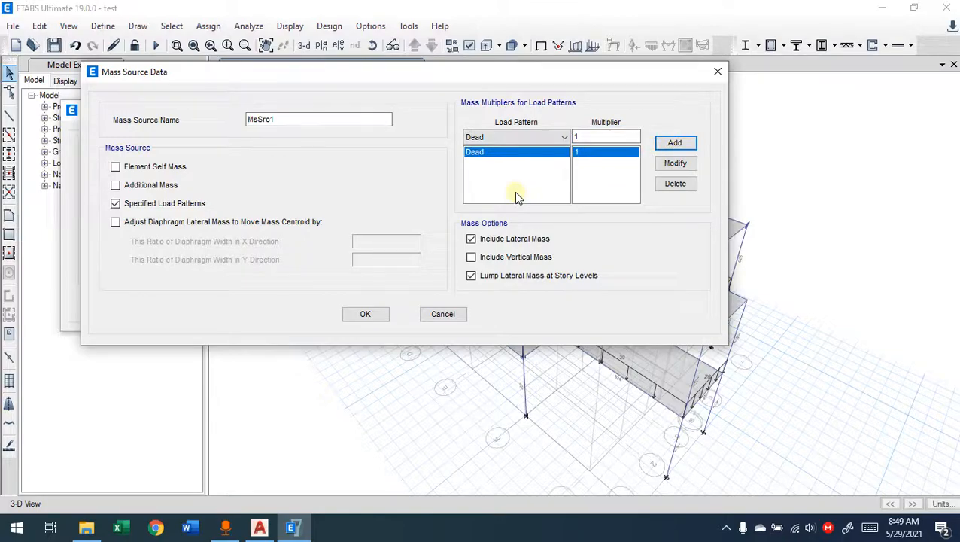
{"action": "left_click", "coordinate": [564, 137]}
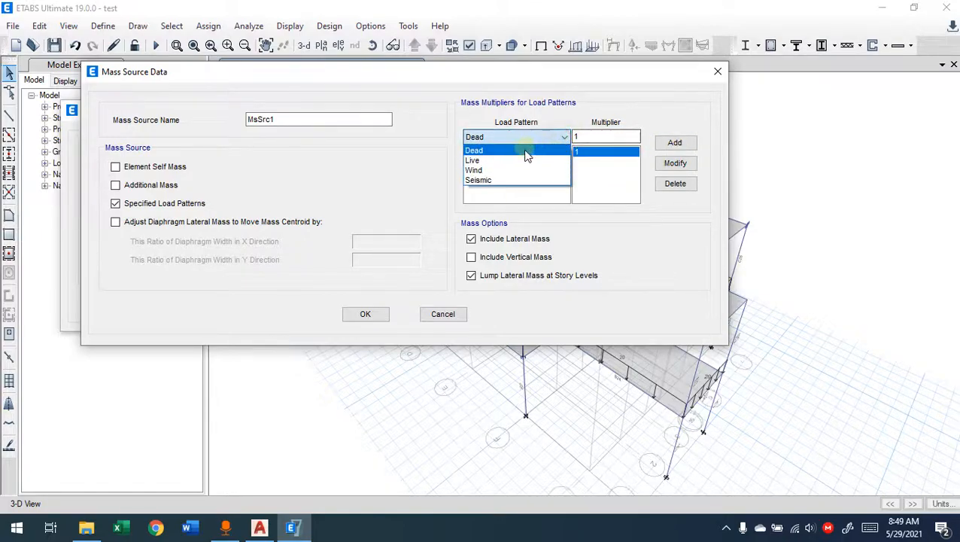
{"action": "left_click", "coordinate": [515, 161]}
{"action": "double_click", "coordinate": [578, 137]}
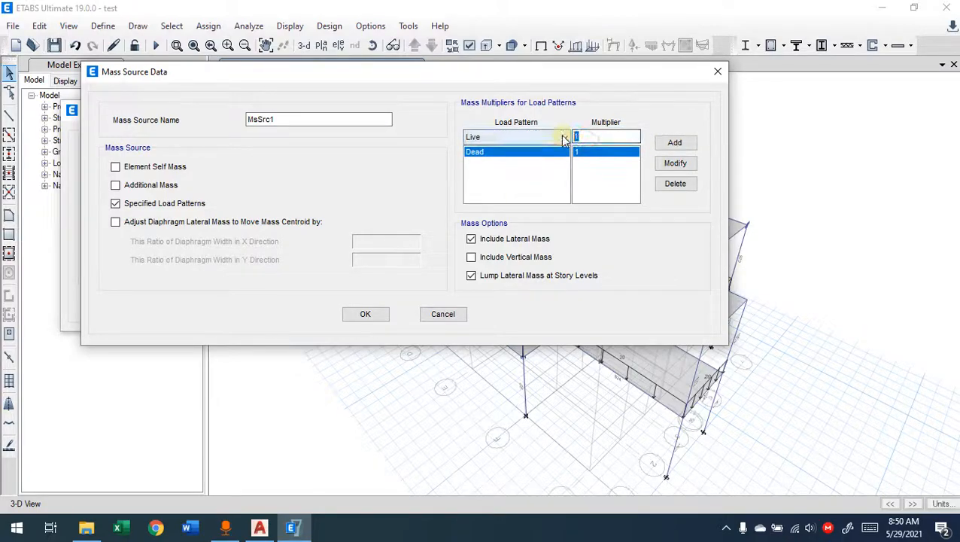
{"action": "type", "text": "0.25"}
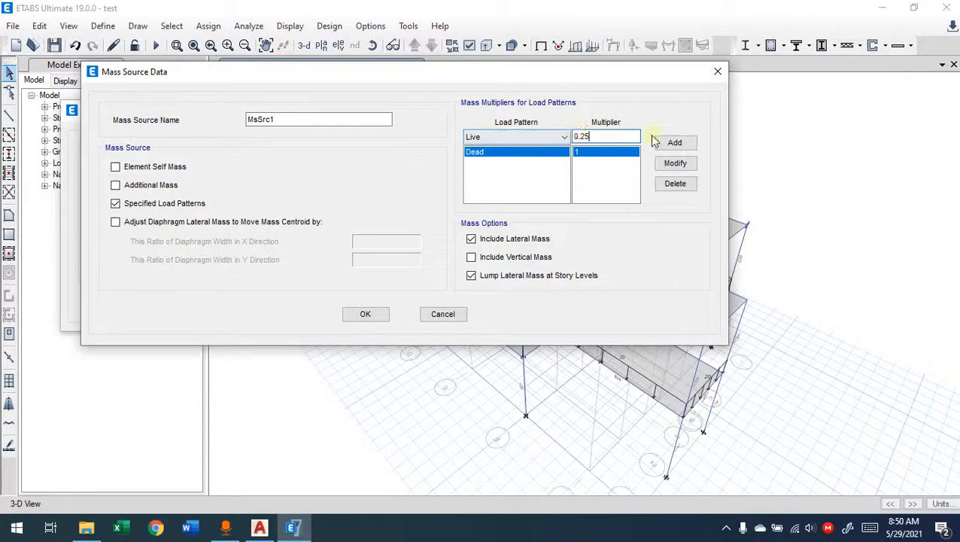
{"action": "double_click", "coordinate": [597, 137]}
{"action": "left_click", "coordinate": [587, 138]}
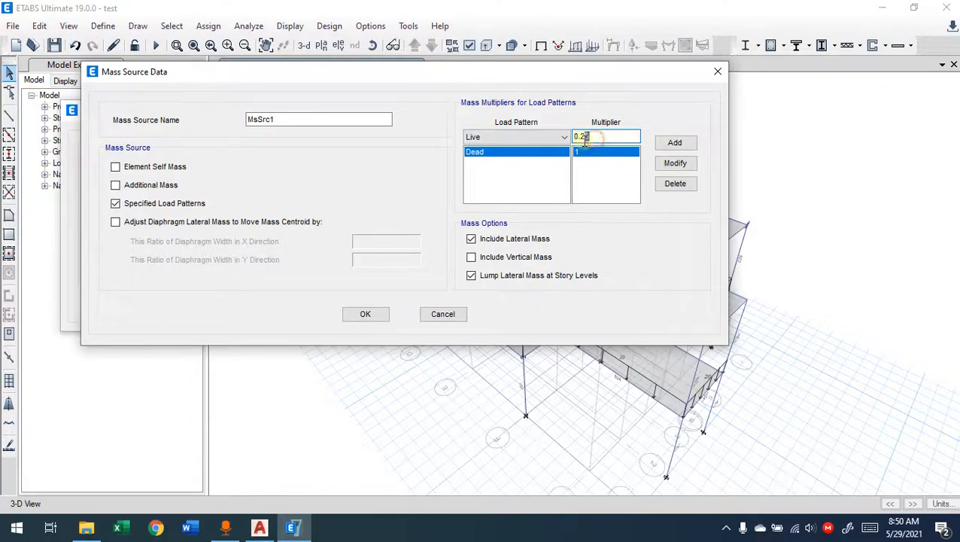
{"action": "key", "text": "BackSpace"}
{"action": "left_click", "coordinate": [670, 145]}
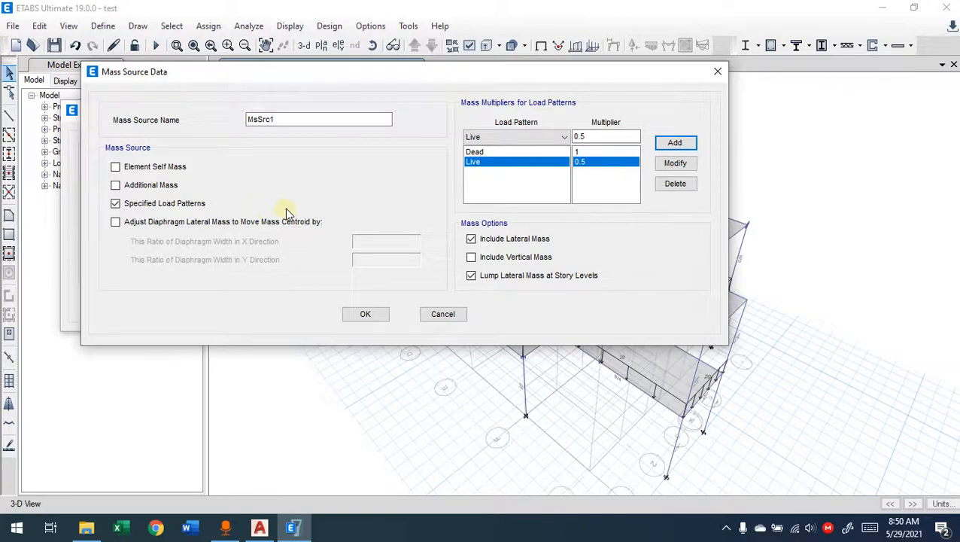
{"action": "left_click", "coordinate": [482, 154]}
{"action": "left_click", "coordinate": [483, 162]}
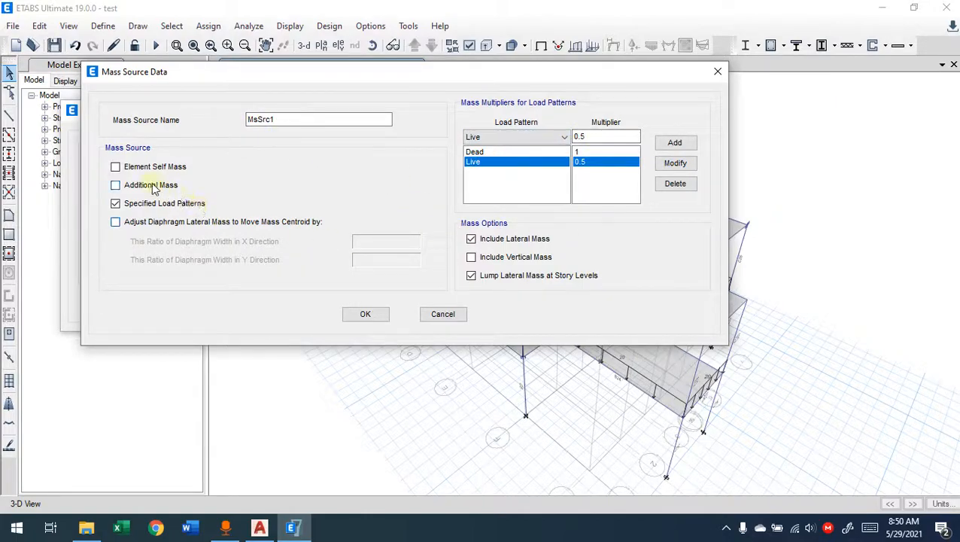
{"action": "left_click", "coordinate": [115, 167]}
{"action": "left_click", "coordinate": [115, 204]}
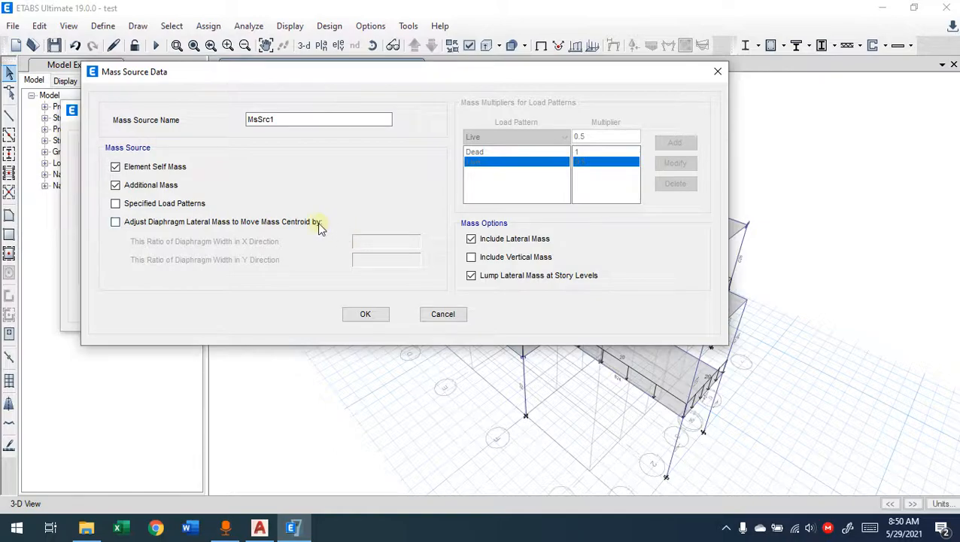
{"action": "left_click", "coordinate": [116, 204]}
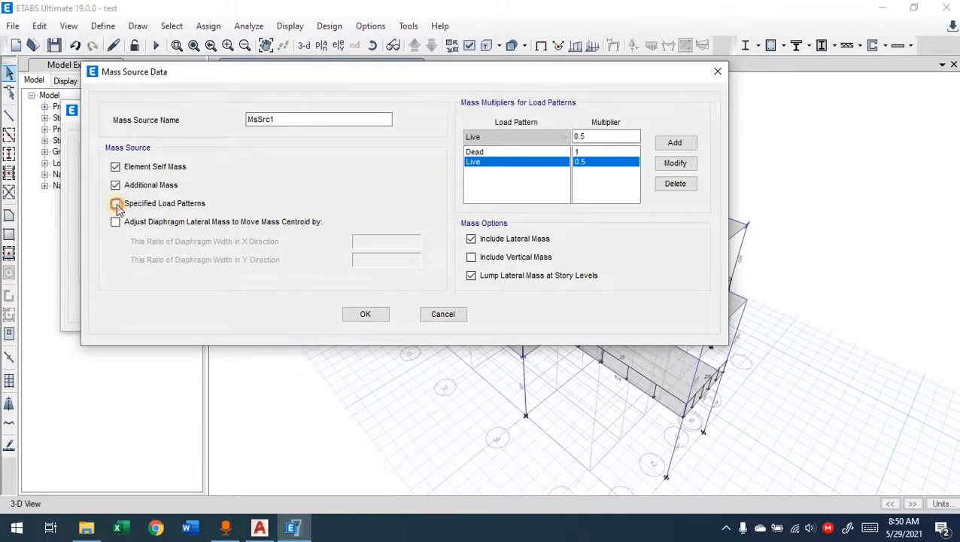
{"action": "left_click", "coordinate": [115, 185]}
{"action": "left_click", "coordinate": [116, 167]}
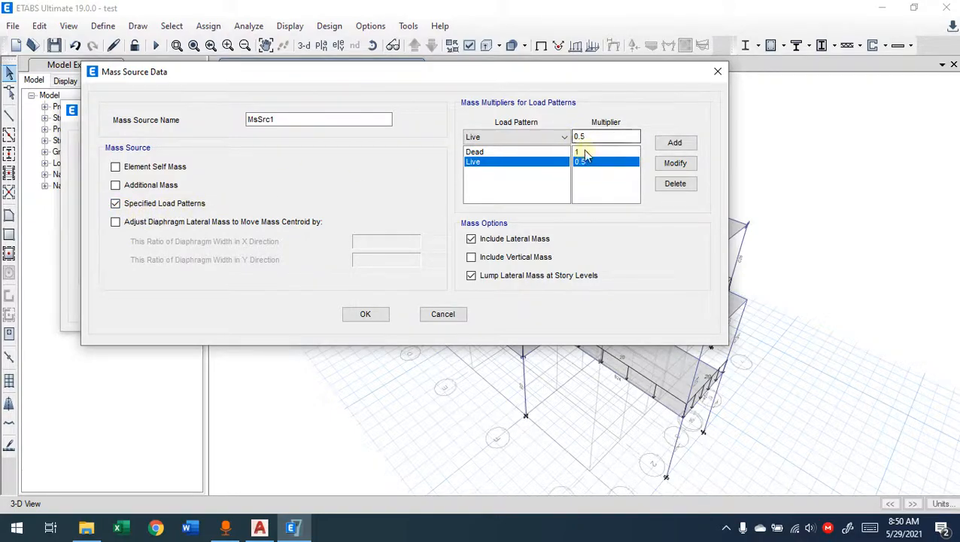
Step: Check which load patterns are available for mass multipliers and accept the mass source definition
{"action": "left_click", "coordinate": [512, 136]}
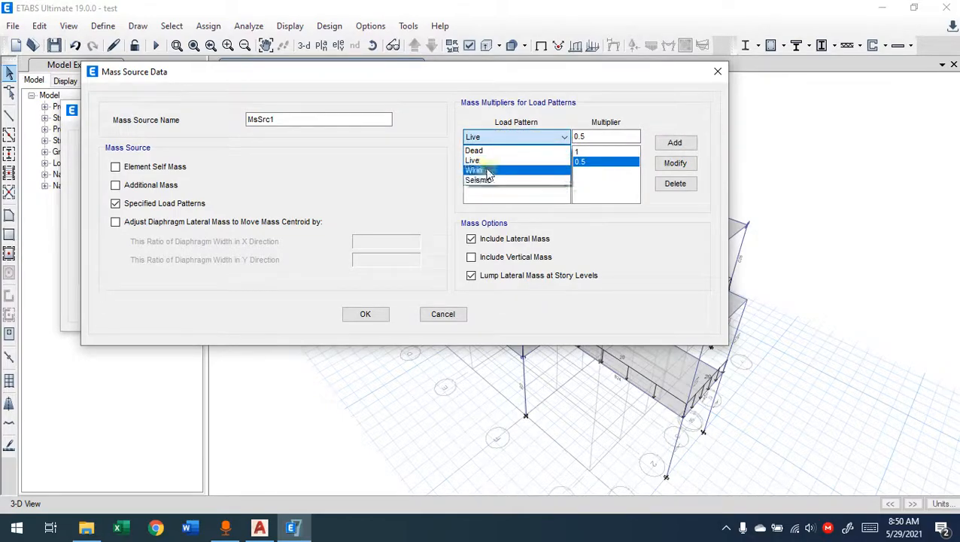
{"action": "left_click", "coordinate": [562, 135]}
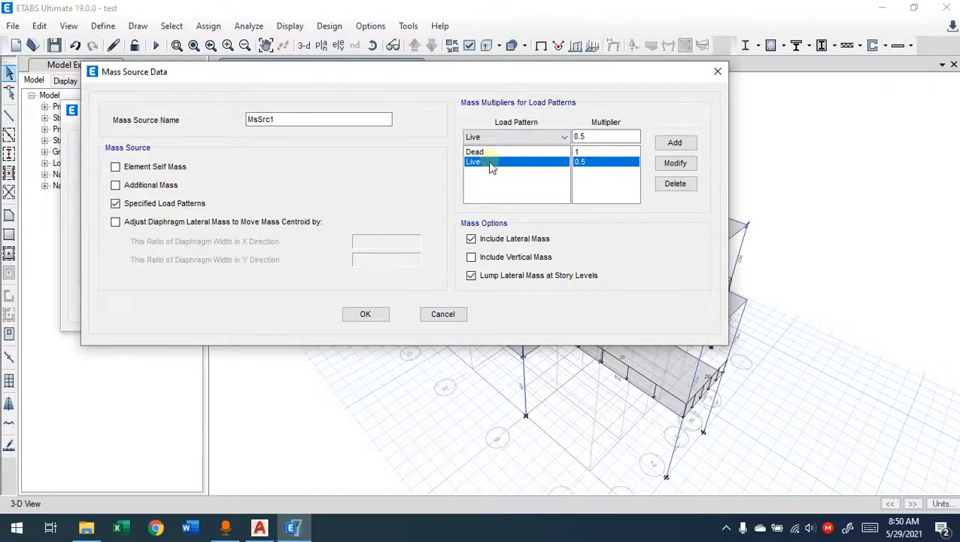
{"action": "left_click", "coordinate": [522, 140]}
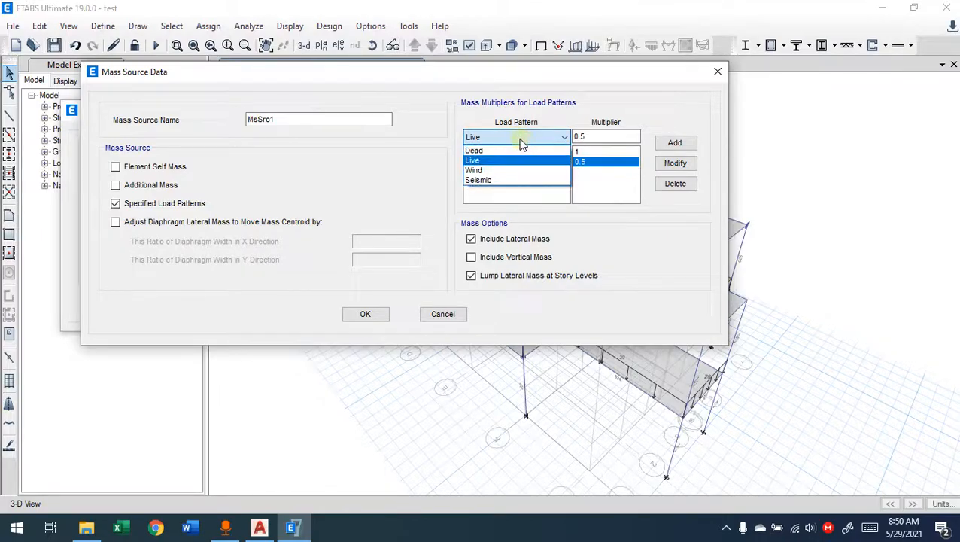
{"action": "left_click", "coordinate": [521, 139]}
{"action": "left_click", "coordinate": [517, 139]}
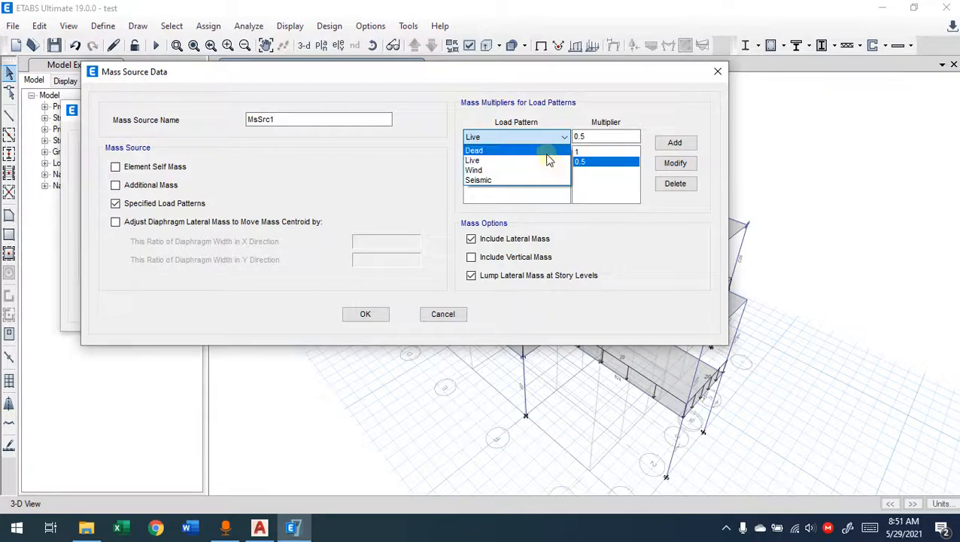
{"action": "left_click", "coordinate": [498, 114]}
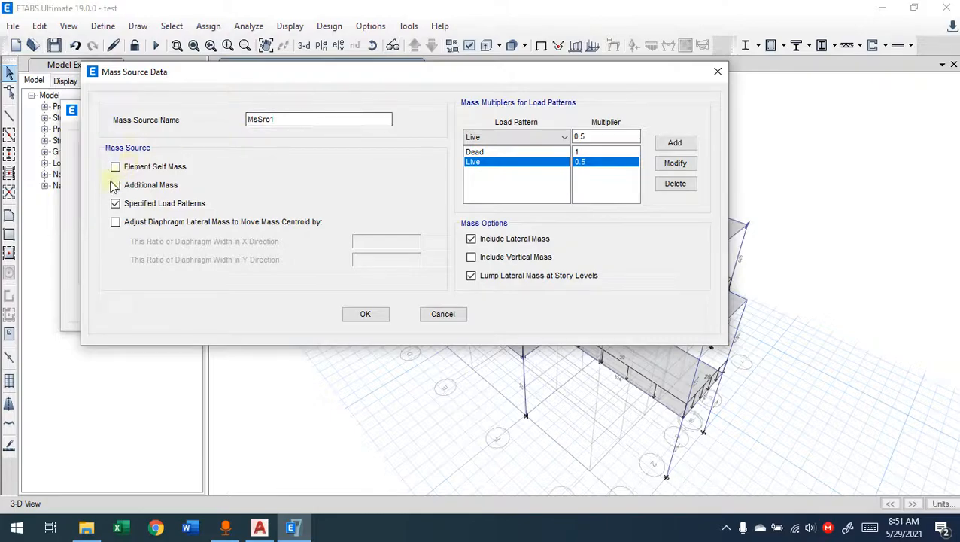
{"action": "left_click", "coordinate": [355, 317]}
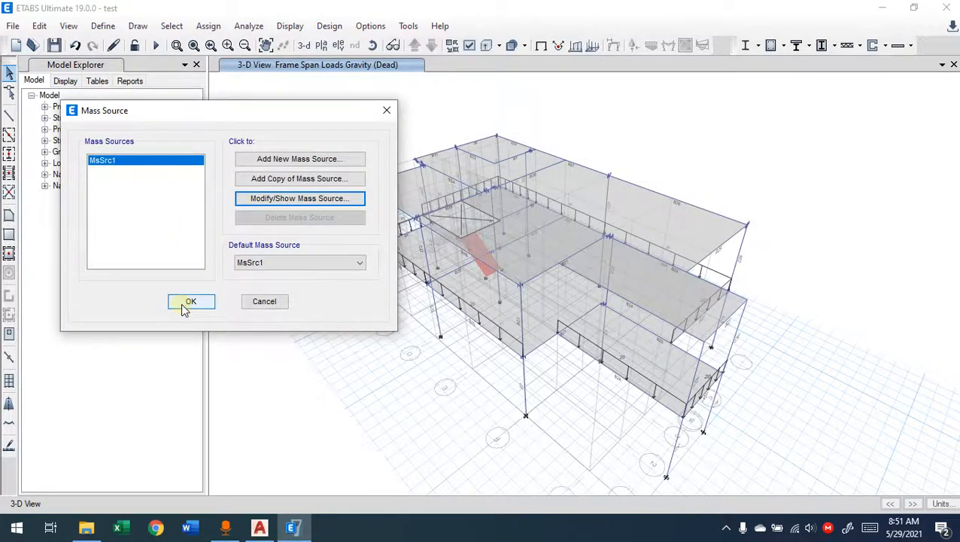
{"action": "left_click", "coordinate": [186, 304]}
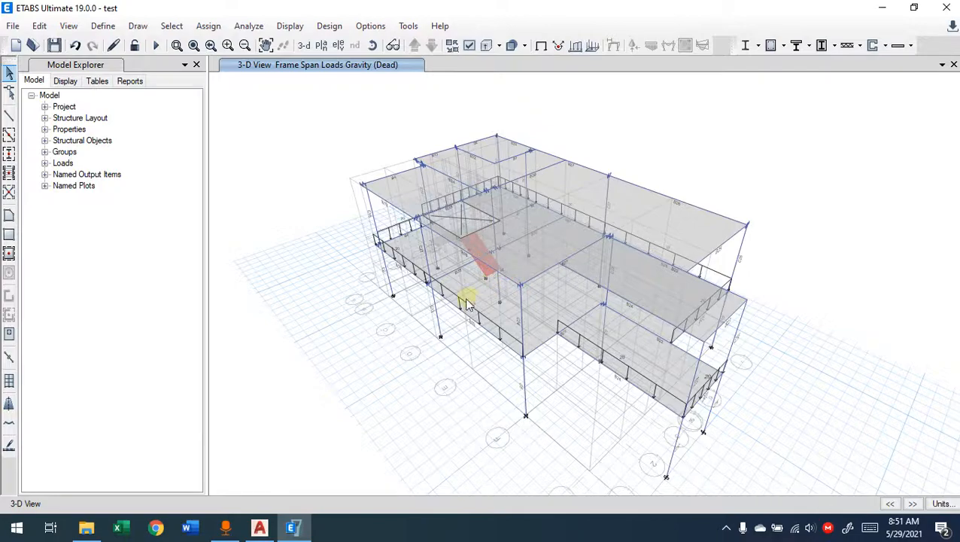
{"action": "left_click", "coordinate": [255, 28]}
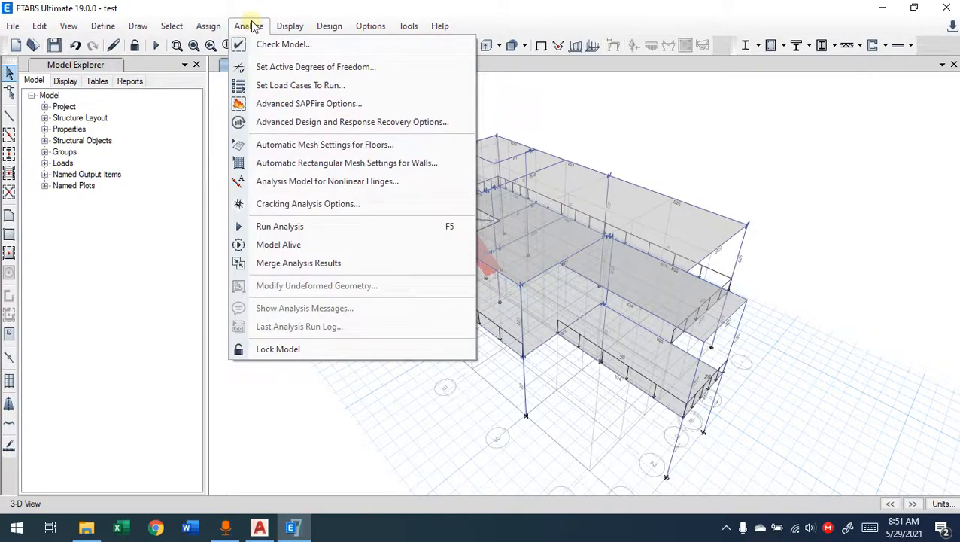
{"action": "left_click", "coordinate": [208, 6]}
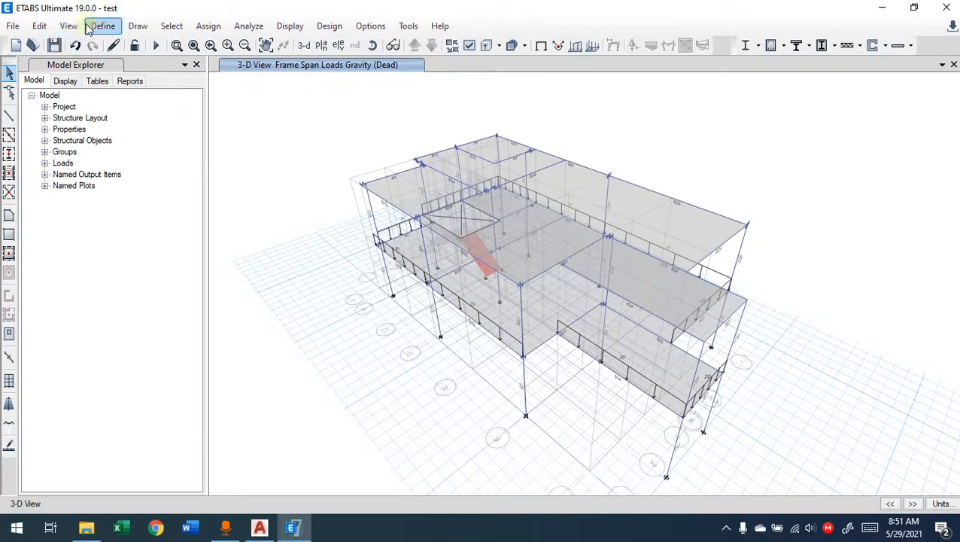
{"action": "left_click", "coordinate": [41, 27]}
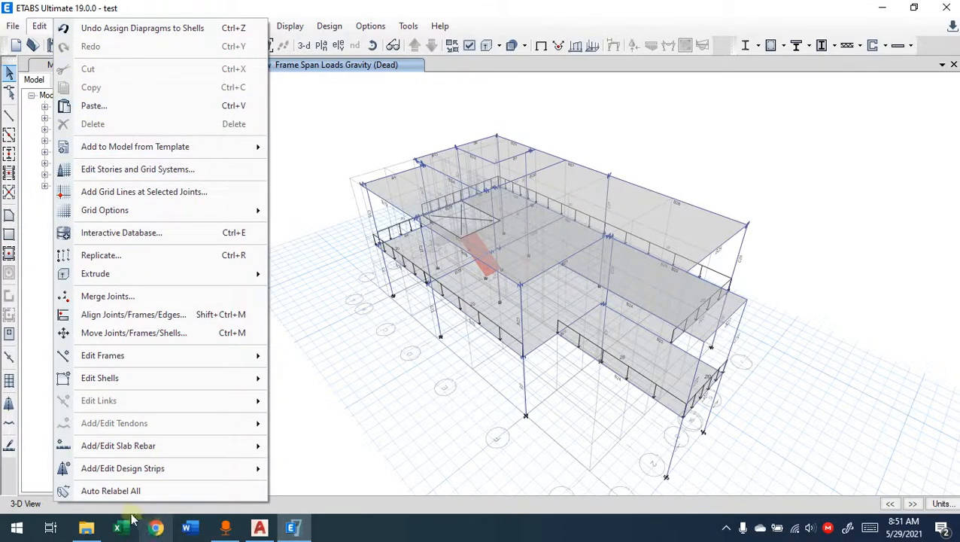
{"action": "left_click", "coordinate": [111, 493]}
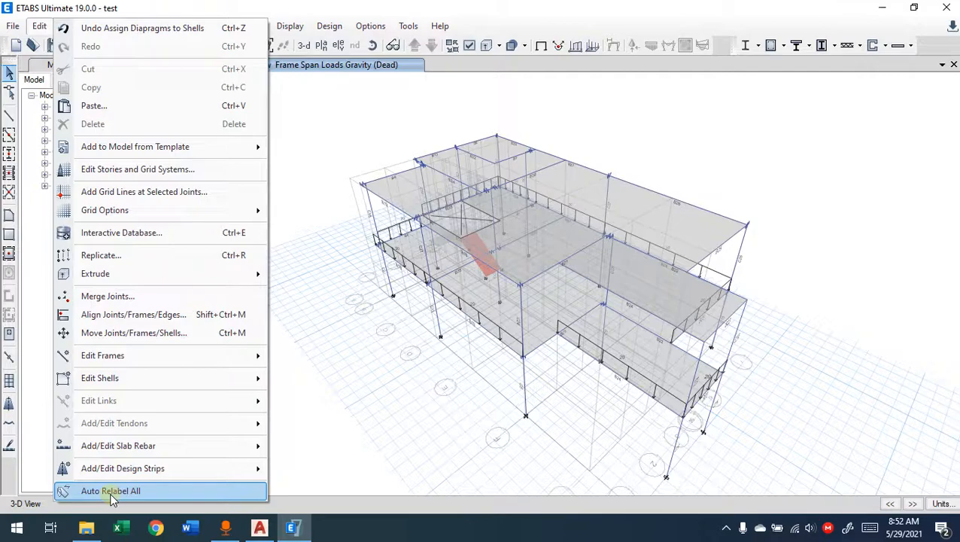
Step: Examine the labels of the roof beams in the 3D view, selecting a few frames and clearing the selection
{"action": "scroll", "coordinate": [391, 188], "scroll_direction": "up", "scroll_amount": 5}
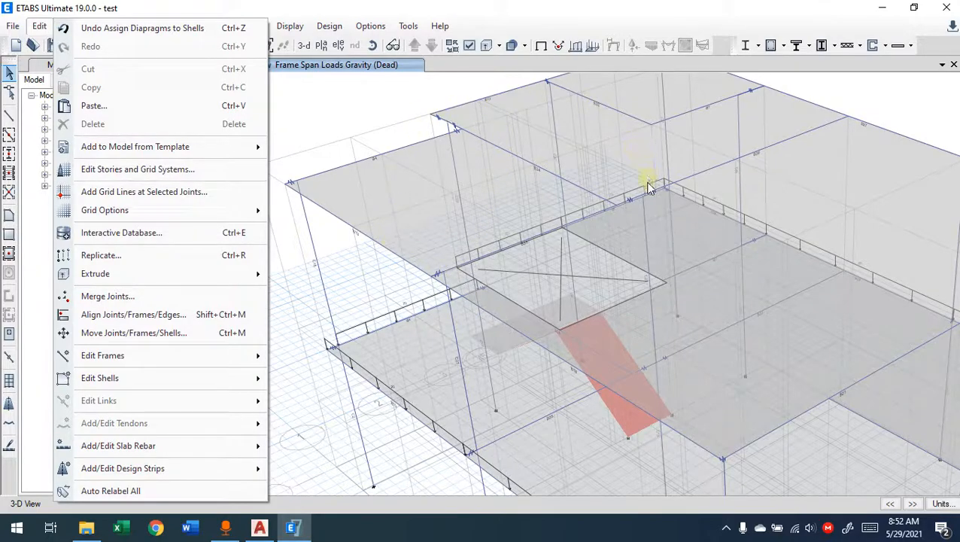
{"action": "scroll", "coordinate": [669, 214], "scroll_direction": "down", "scroll_amount": 5}
{"action": "middle_click_drag", "start_coordinate": [772, 173], "coordinate": [642, 209]}
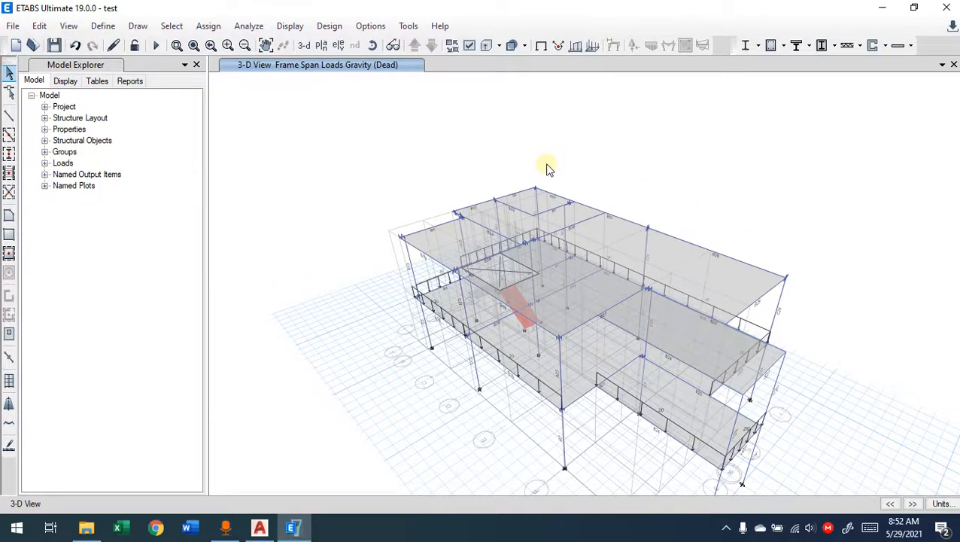
{"action": "left_click", "coordinate": [753, 265]}
{"action": "left_click", "coordinate": [418, 253]}
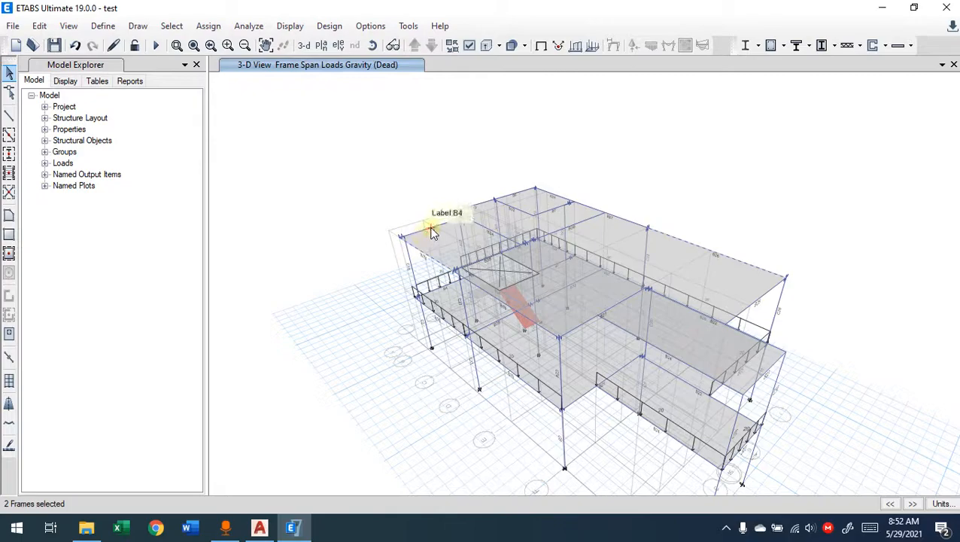
{"action": "left_click", "coordinate": [423, 256]}
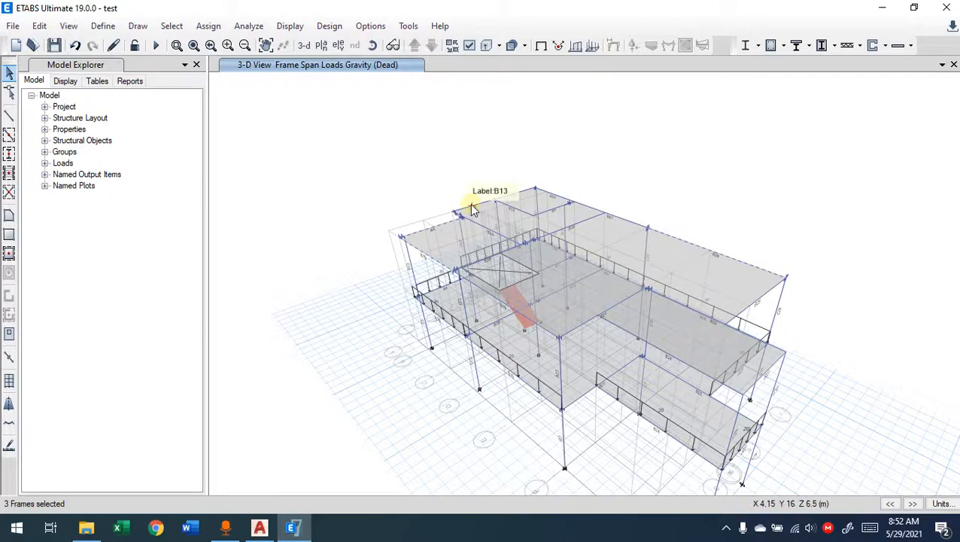
{"action": "left_click", "coordinate": [690, 207]}
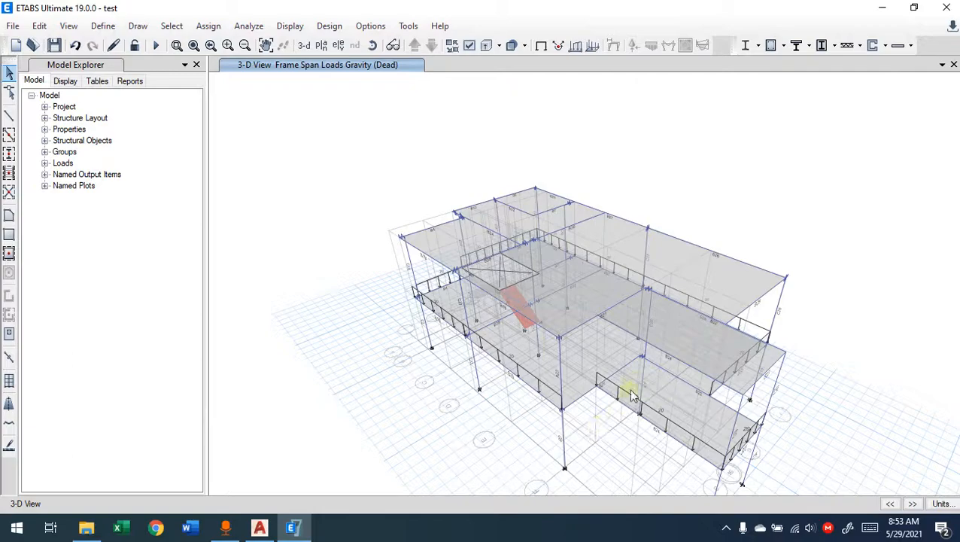
Step: Automatically relabel all objects in the model and accept that the relabelling cannot be undone
{"action": "middle_click_drag", "start_coordinate": [523, 216], "coordinate": [499, 155]}
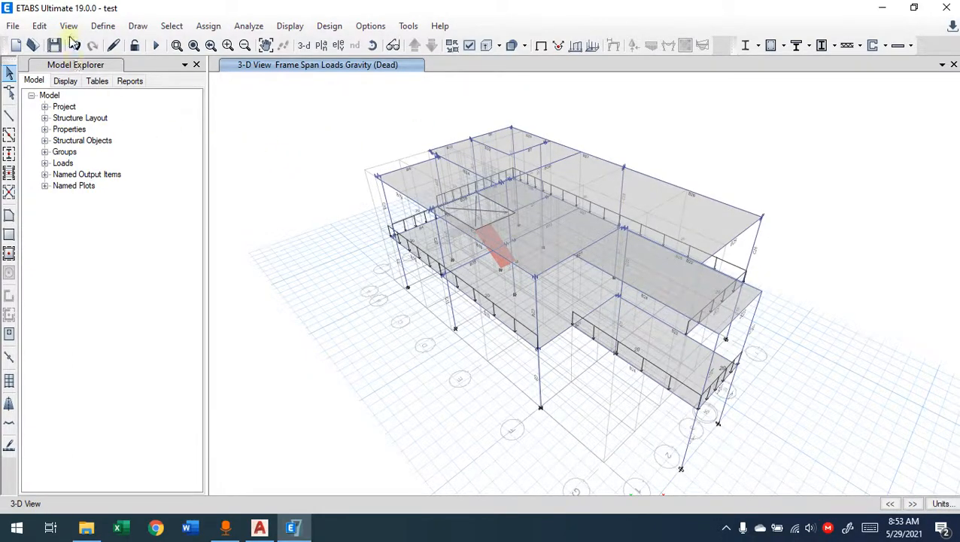
{"action": "left_click", "coordinate": [39, 26]}
{"action": "left_click", "coordinate": [137, 489]}
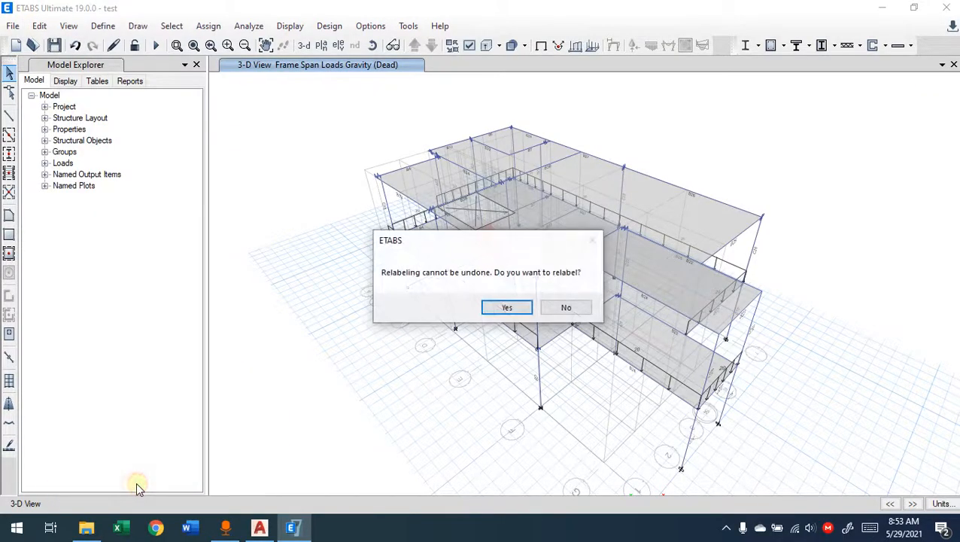
{"action": "left_click", "coordinate": [515, 311]}
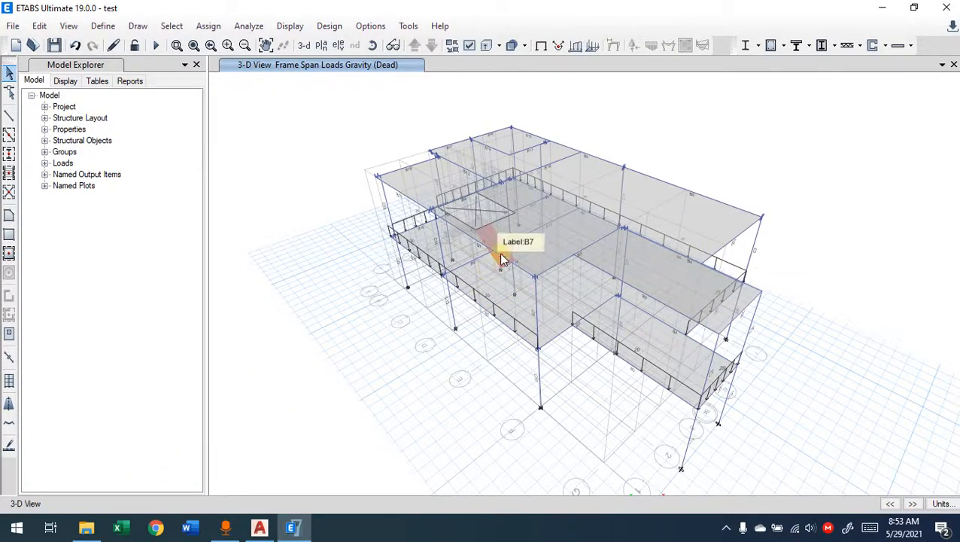
Step: Inspect the new labels in the 3D view and switch to the Ground Floor plan view
{"action": "scroll", "coordinate": [397, 181], "scroll_direction": "up", "scroll_amount": 4}
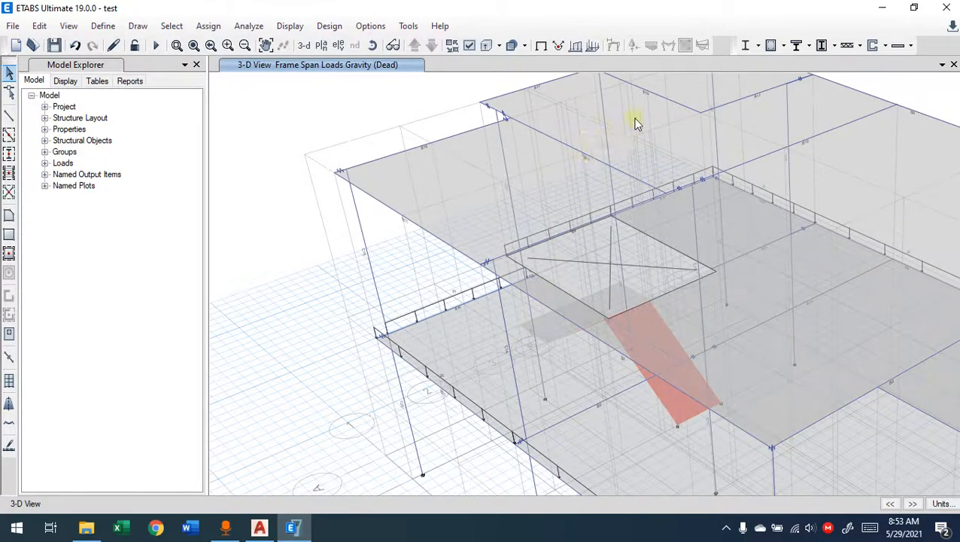
{"action": "middle_click_drag", "start_coordinate": [680, 121], "coordinate": [655, 146], "text": "shift"}
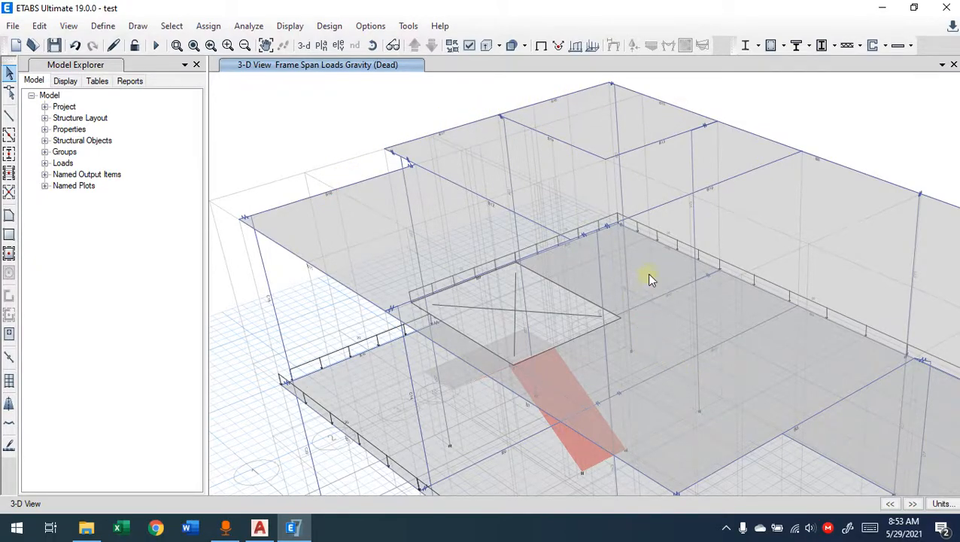
{"action": "middle_click_drag", "start_coordinate": [752, 347], "coordinate": [682, 233]}
{"action": "scroll", "coordinate": [715, 220], "scroll_direction": "down", "scroll_amount": 10}
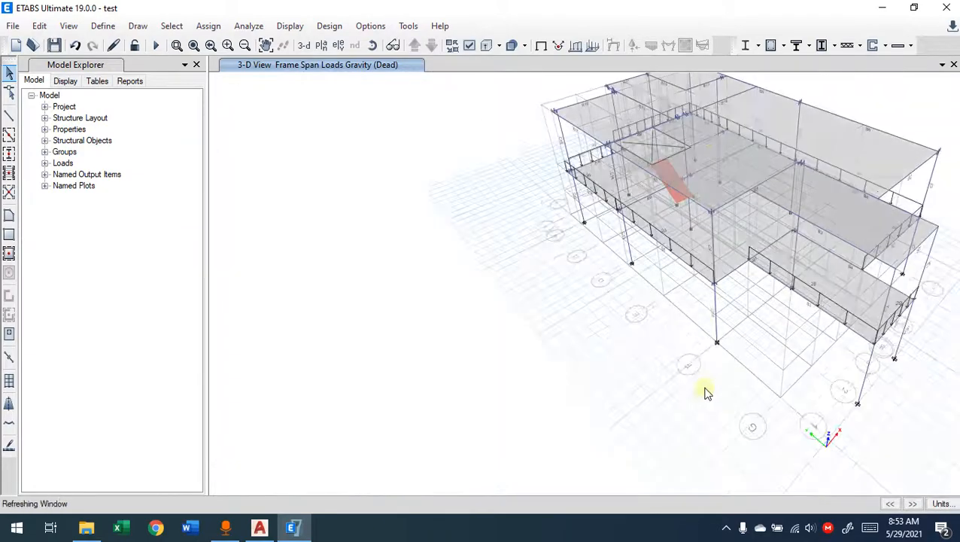
{"action": "left_click", "coordinate": [322, 45]}
{"action": "left_click", "coordinate": [413, 227]}
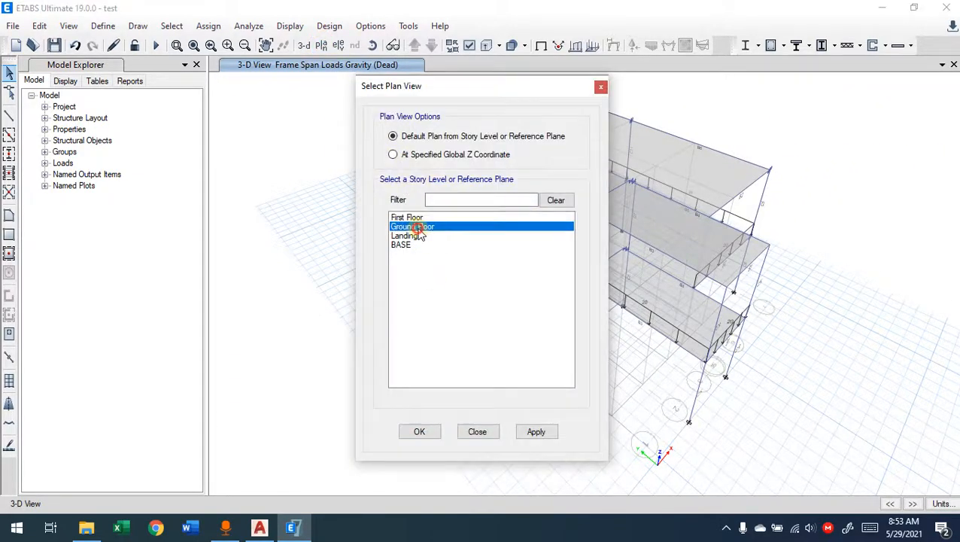
{"action": "left_click", "coordinate": [419, 431]}
Step: Examine the numbering order of the beam and column labels across the Ground Floor plan
{"action": "scroll", "coordinate": [558, 217], "scroll_direction": "up", "scroll_amount": 3}
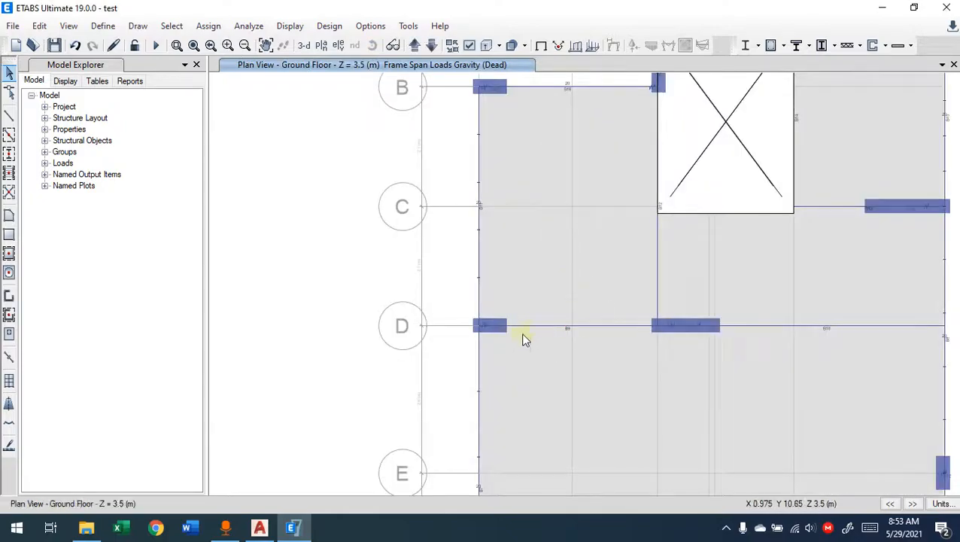
{"action": "middle_click_drag", "start_coordinate": [574, 340], "coordinate": [442, 288]}
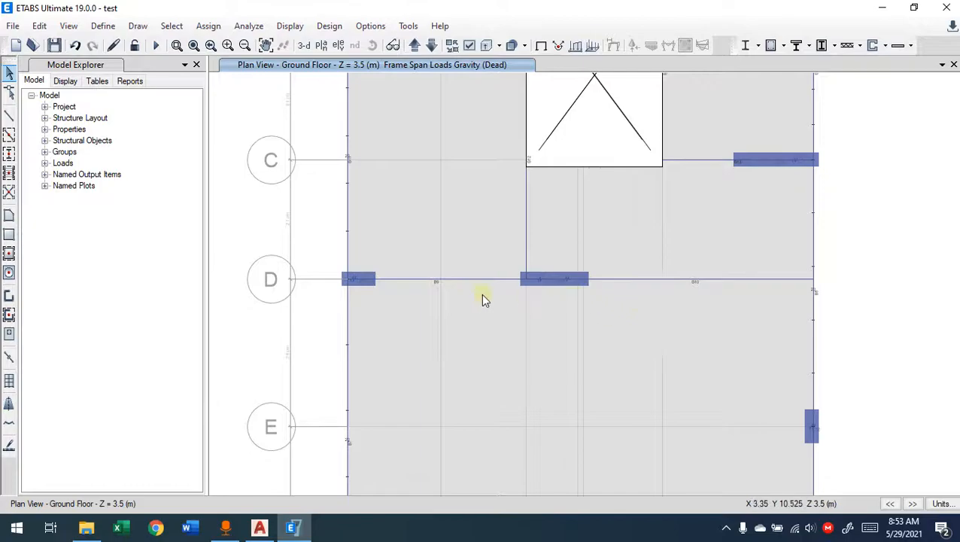
{"action": "middle_click_drag", "start_coordinate": [621, 339], "coordinate": [550, 216]}
{"action": "scroll", "coordinate": [554, 219], "scroll_direction": "down", "scroll_amount": 5}
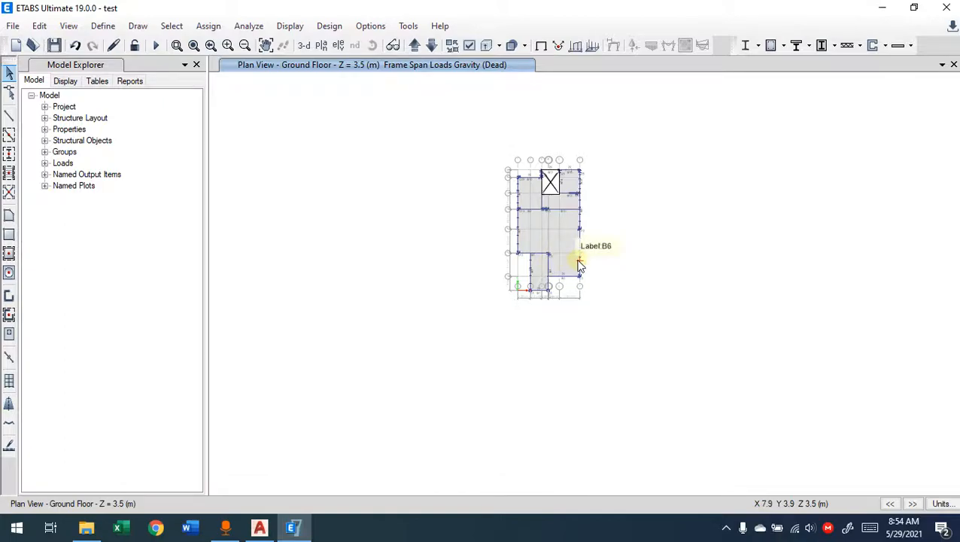
{"action": "scroll", "coordinate": [578, 261], "scroll_direction": "up", "scroll_amount": 3}
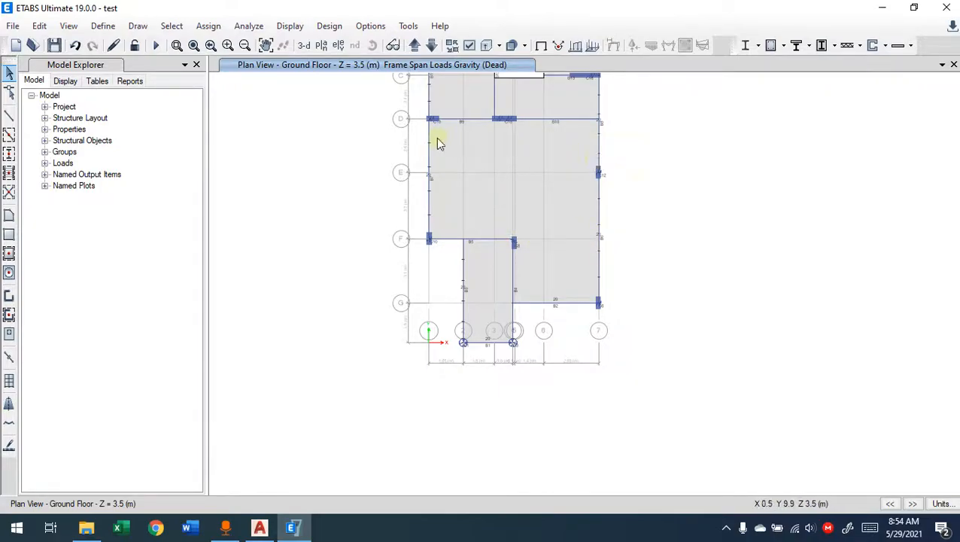
{"action": "scroll", "coordinate": [436, 218], "scroll_direction": "down", "scroll_amount": 2}
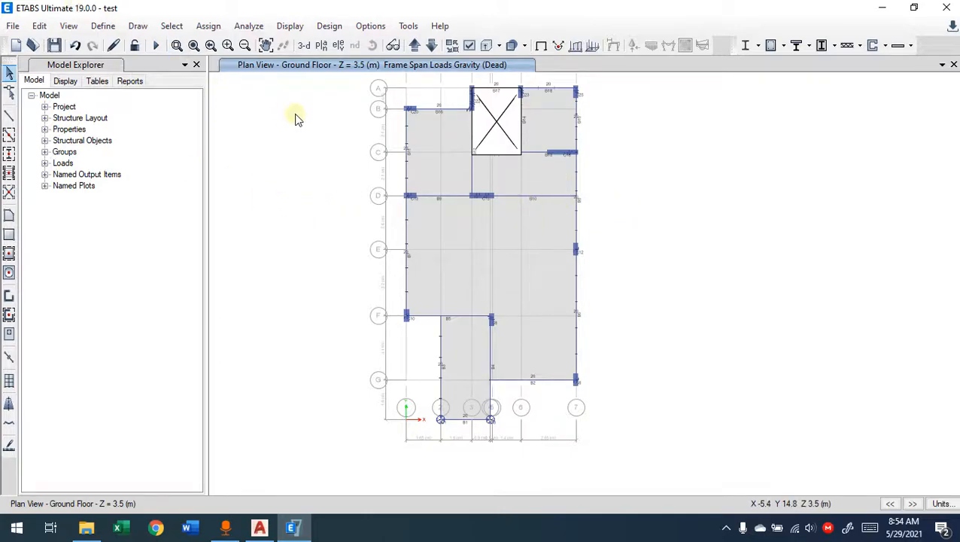
Step: Check the model with all joint, frame, shell and other checks plus the Trim or Extend Frames fix enabled, and close the report
{"action": "left_click", "coordinate": [249, 27]}
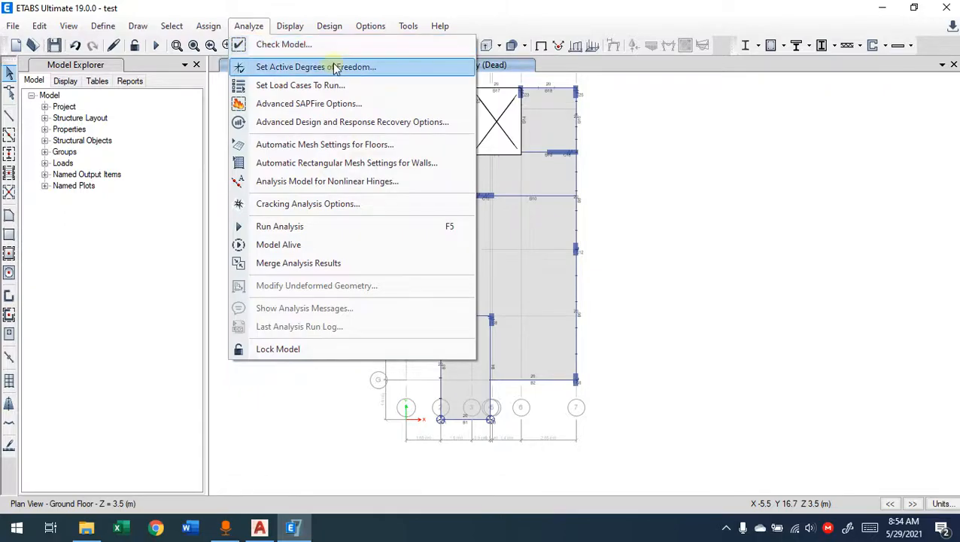
{"action": "left_click", "coordinate": [289, 45]}
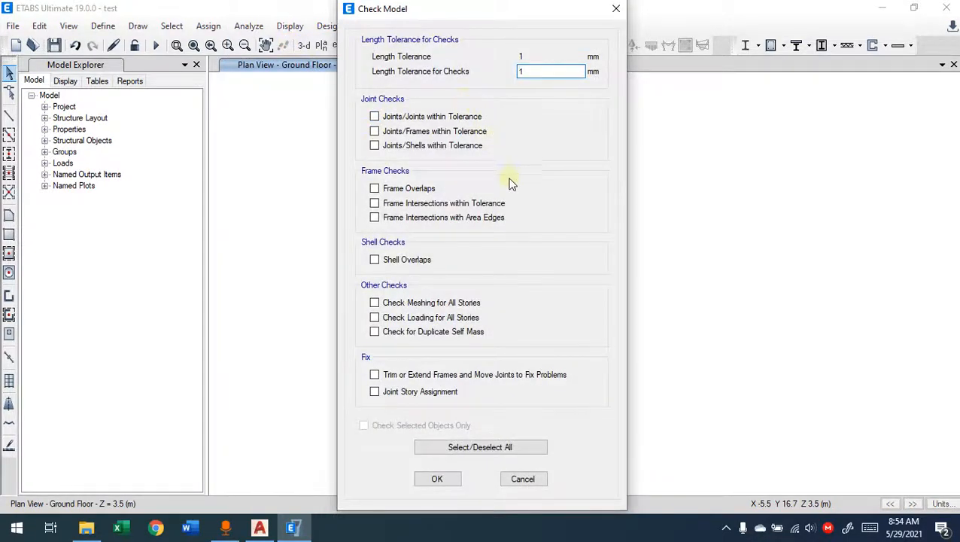
{"action": "left_click", "coordinate": [503, 450]}
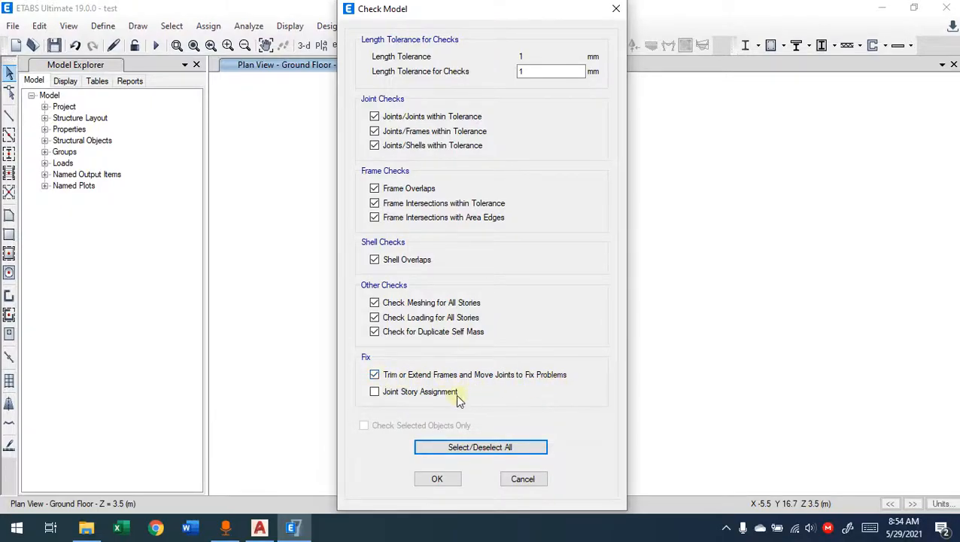
{"action": "left_click", "coordinate": [375, 375]}
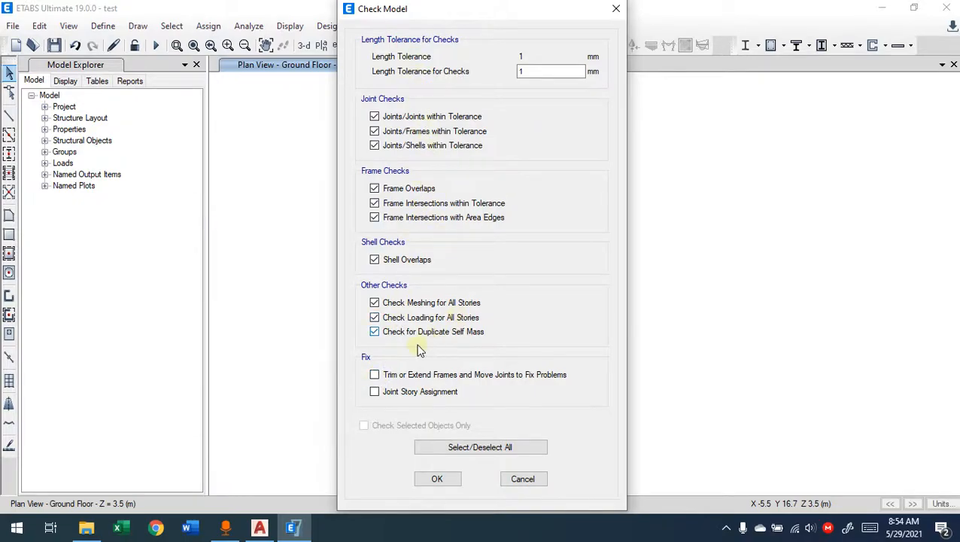
{"action": "left_click", "coordinate": [374, 375]}
{"action": "left_click", "coordinate": [438, 479]}
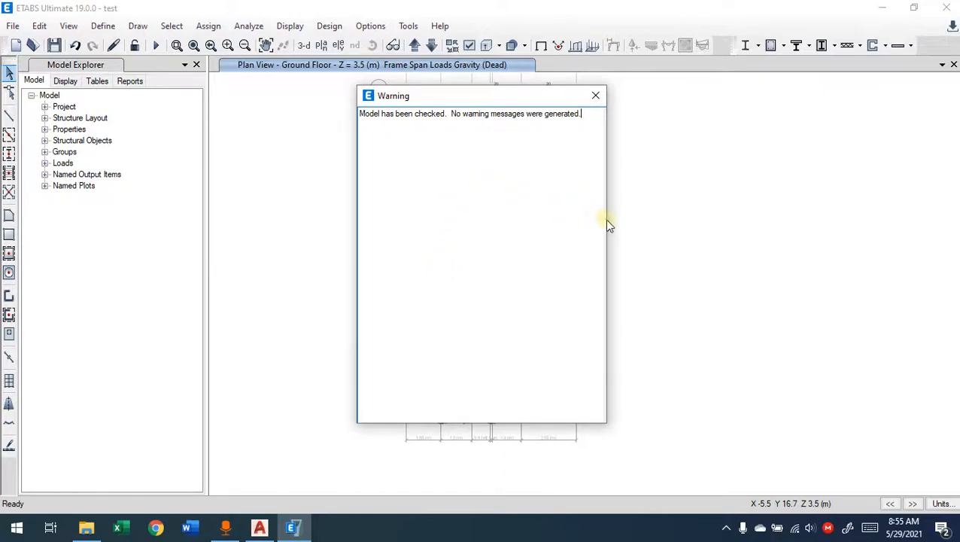
{"action": "left_click_drag", "start_coordinate": [418, 98], "coordinate": [702, 112]}
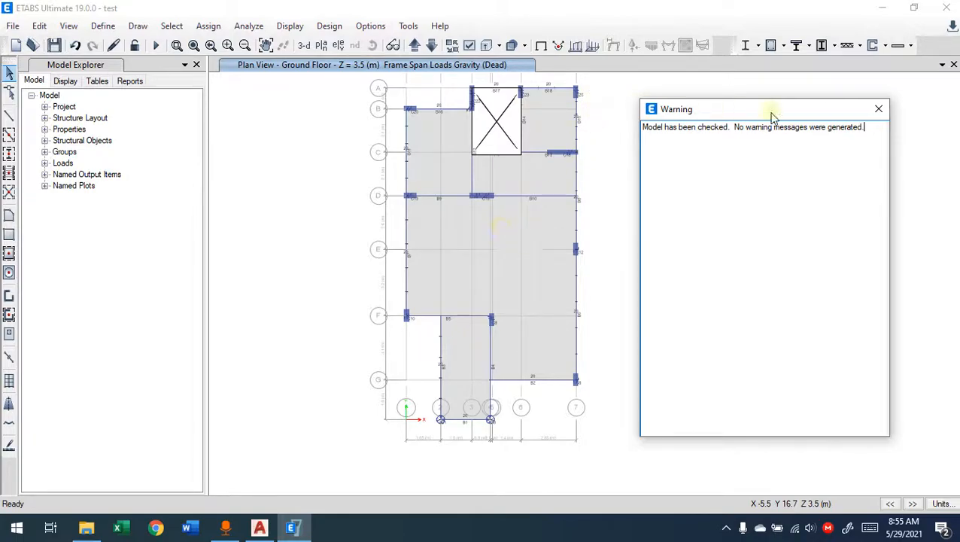
{"action": "left_click", "coordinate": [879, 111]}
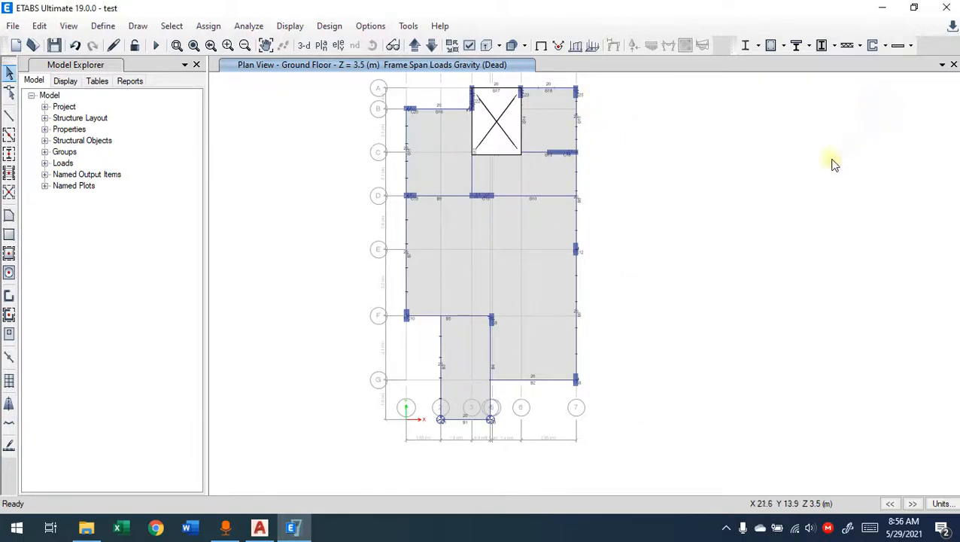
Step: Open the active degrees of freedom settings and try the XZ Plane, YZ Plane and No Z Rotation presets
{"action": "left_click", "coordinate": [262, 26]}
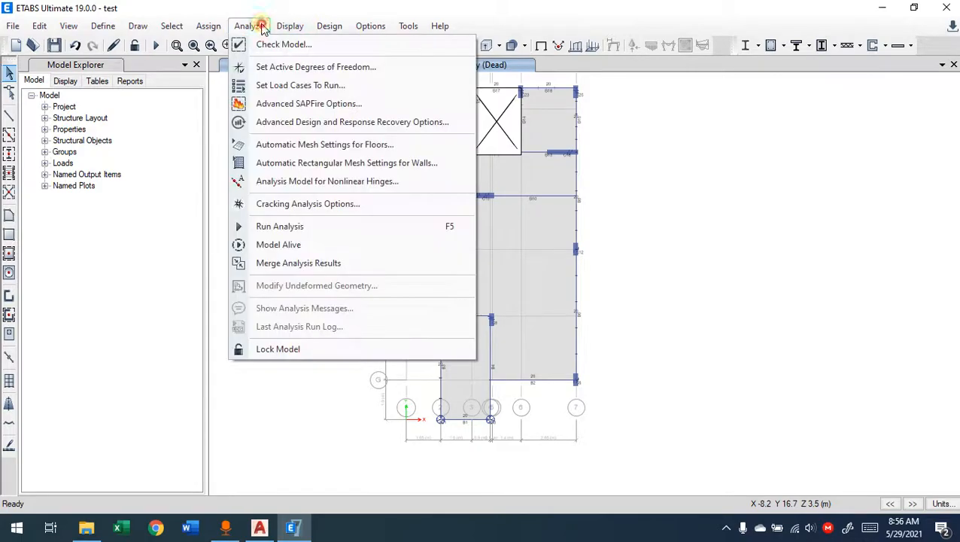
{"action": "left_click", "coordinate": [261, 26]}
{"action": "left_click", "coordinate": [250, 26]}
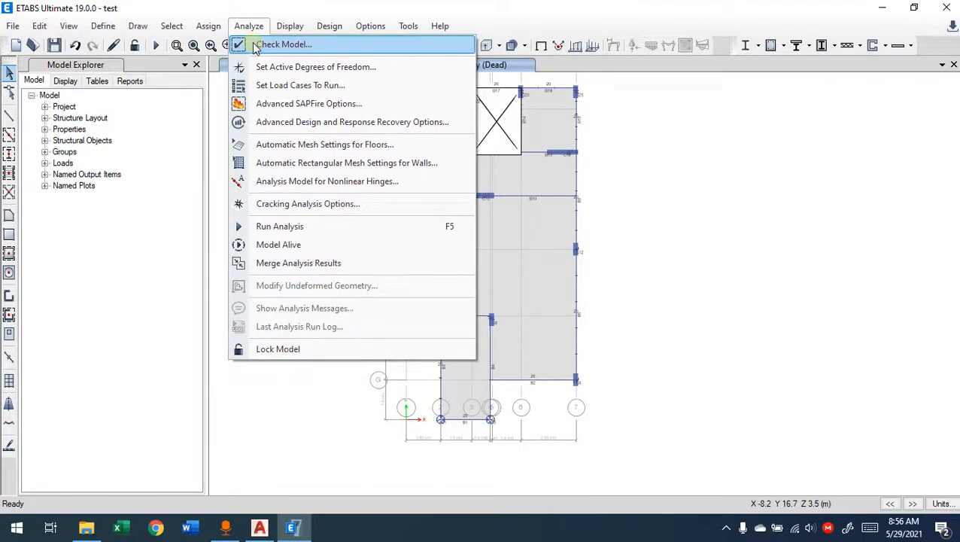
{"action": "left_click", "coordinate": [283, 74]}
{"action": "left_click_drag", "start_coordinate": [406, 170], "coordinate": [526, 173]}
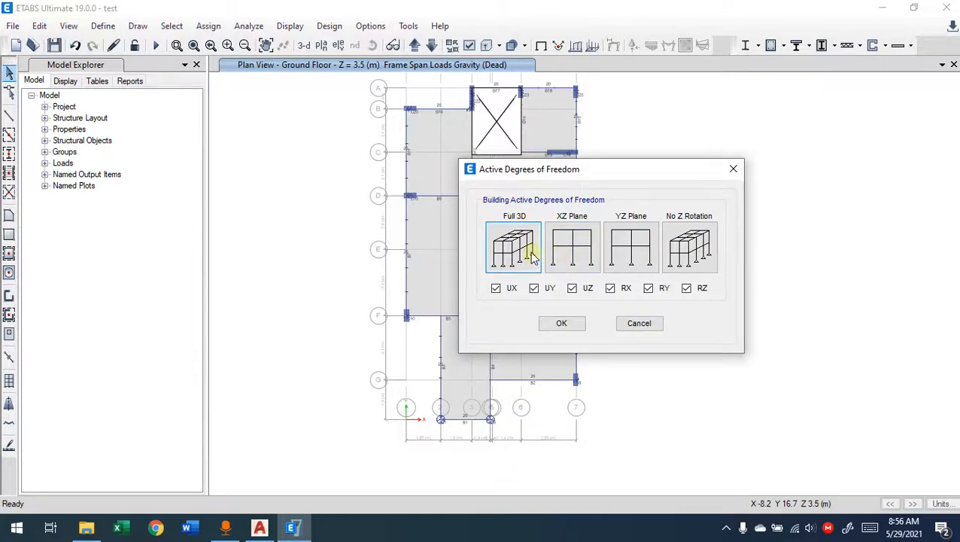
{"action": "left_click", "coordinate": [579, 249]}
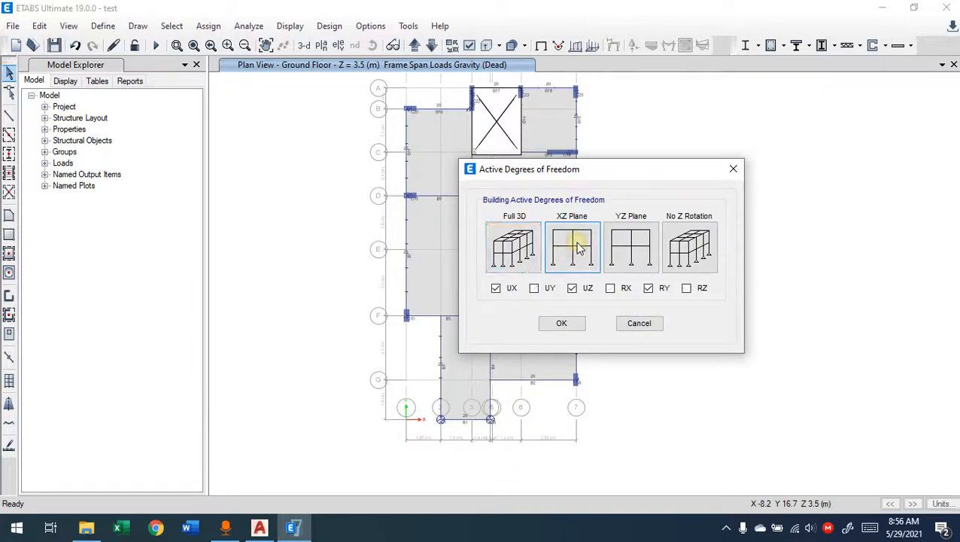
{"action": "left_click", "coordinate": [624, 248]}
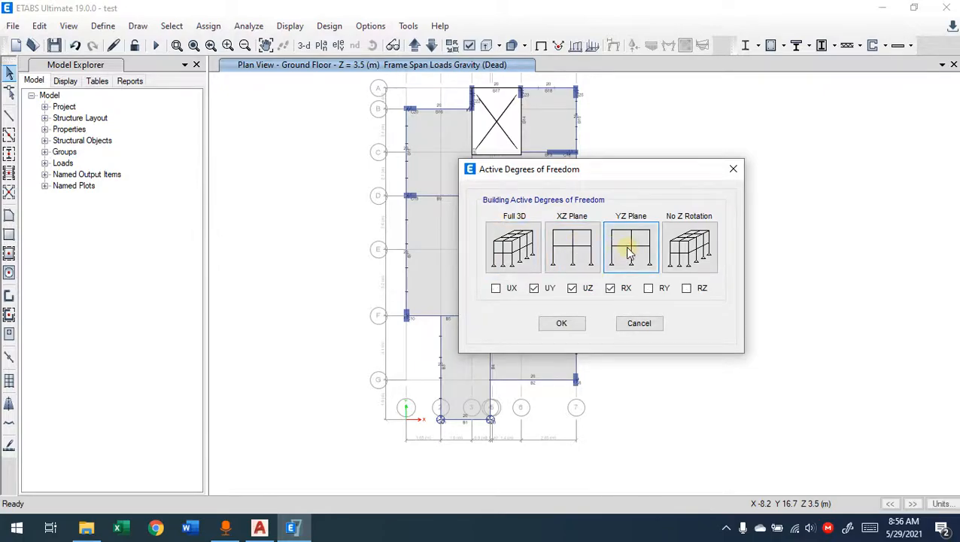
{"action": "left_click", "coordinate": [671, 245]}
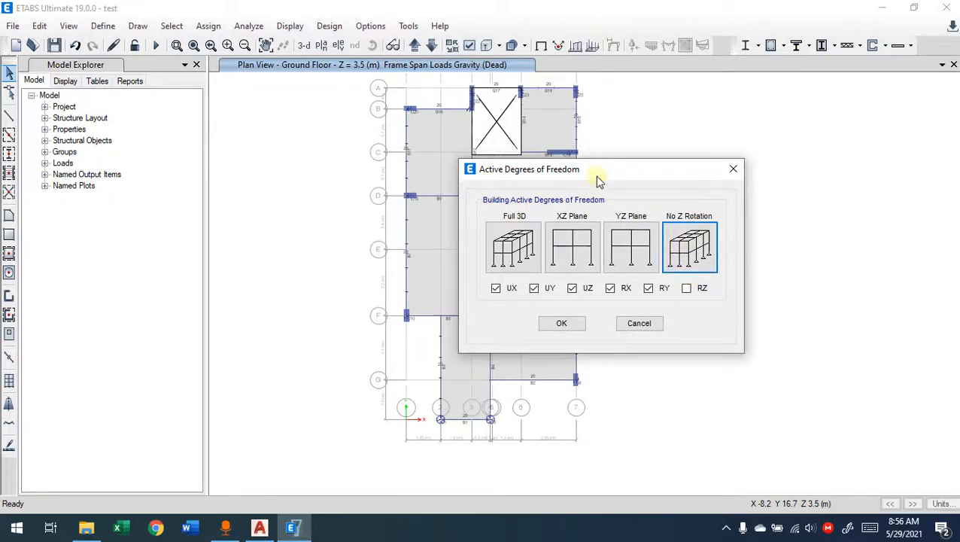
Step: Set the building's active degrees of freedom to Full 3D with all six directions enabled and accept
{"action": "left_click_drag", "start_coordinate": [598, 172], "coordinate": [739, 179]}
{"action": "left_click", "coordinate": [652, 260]}
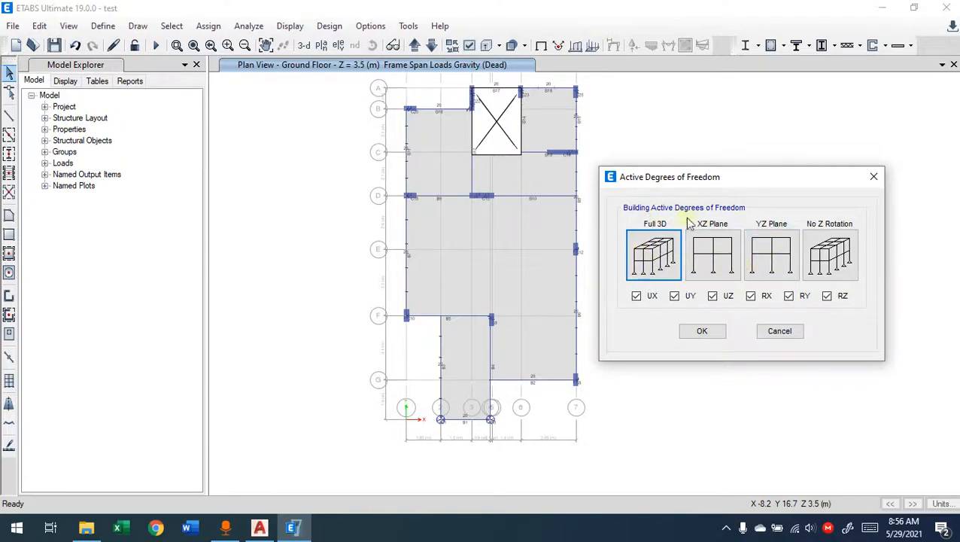
{"action": "left_click", "coordinate": [764, 252]}
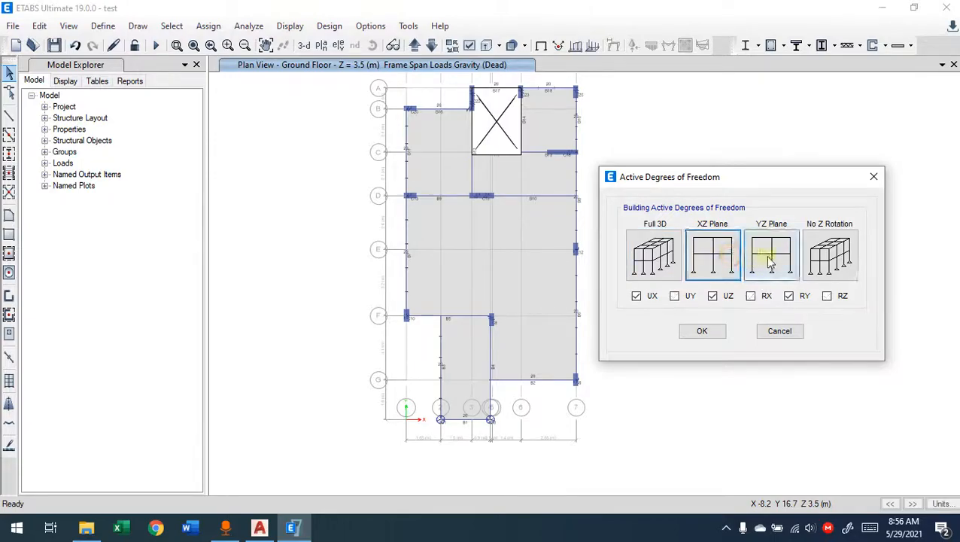
{"action": "left_click", "coordinate": [656, 258]}
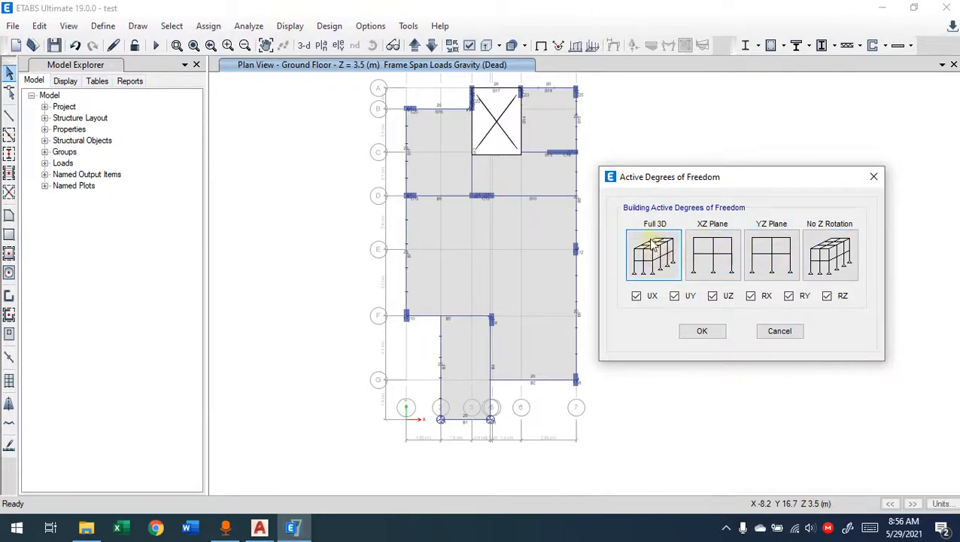
{"action": "left_click", "coordinate": [708, 337]}
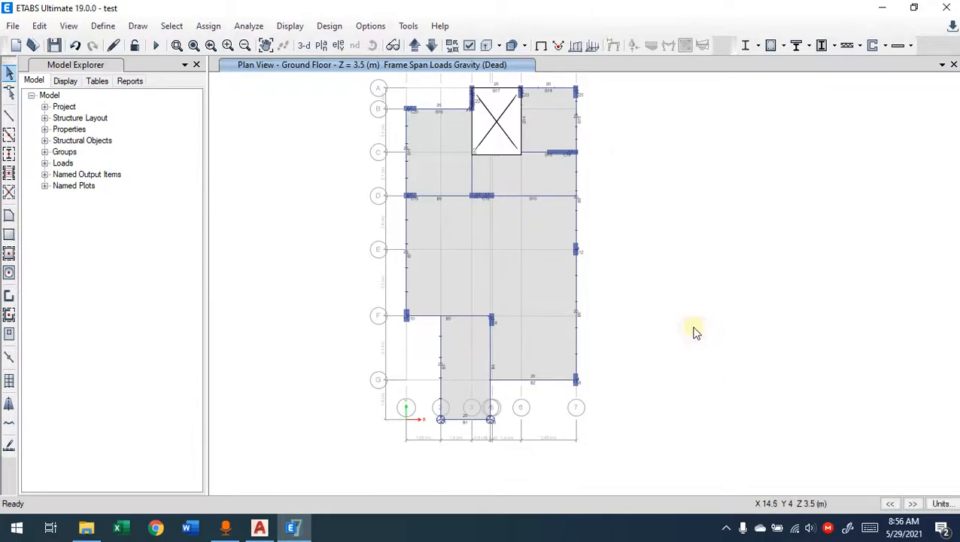
Step: Open the load cases set for analysis and switch the Modal case's run action off and back on
{"action": "left_click", "coordinate": [252, 27]}
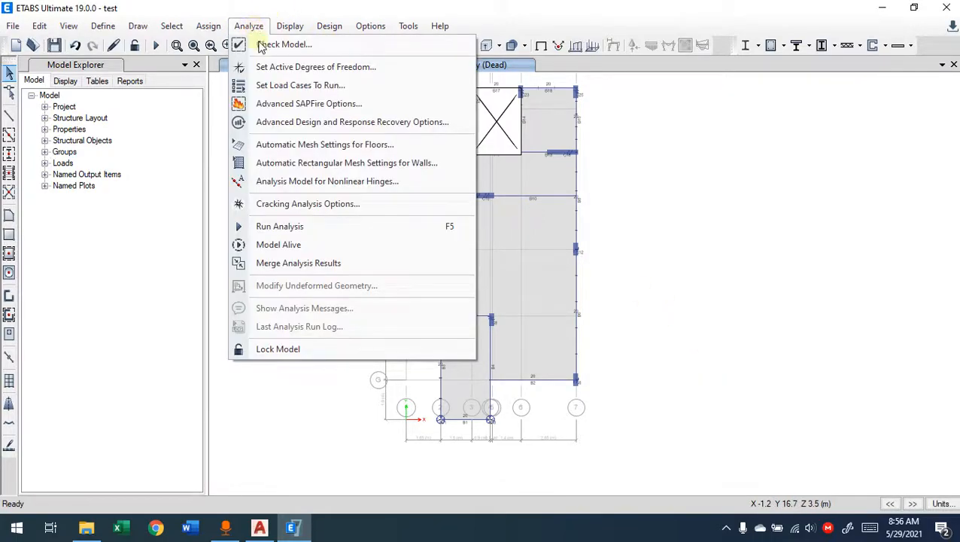
{"action": "left_click", "coordinate": [295, 87]}
{"action": "left_click_drag", "start_coordinate": [307, 96], "coordinate": [153, 79]}
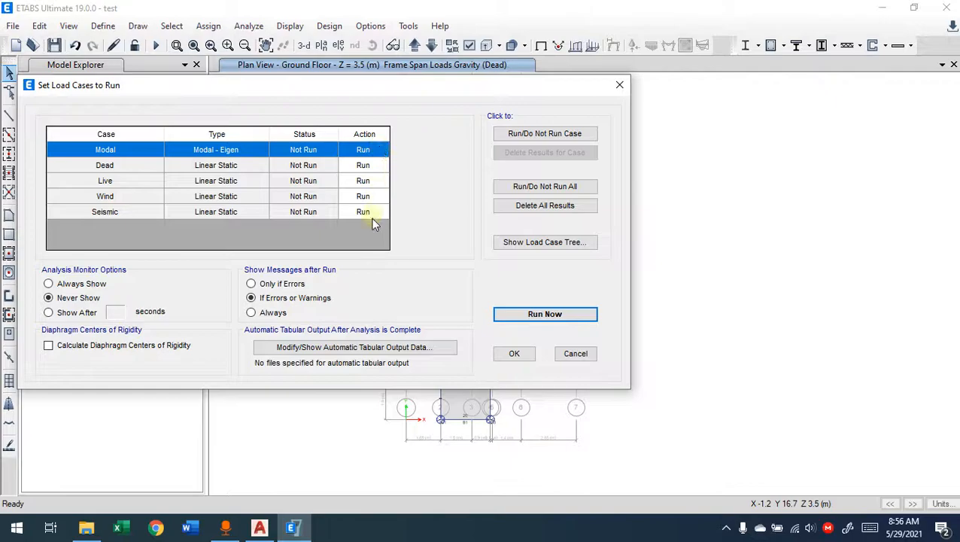
{"action": "left_click", "coordinate": [363, 167]}
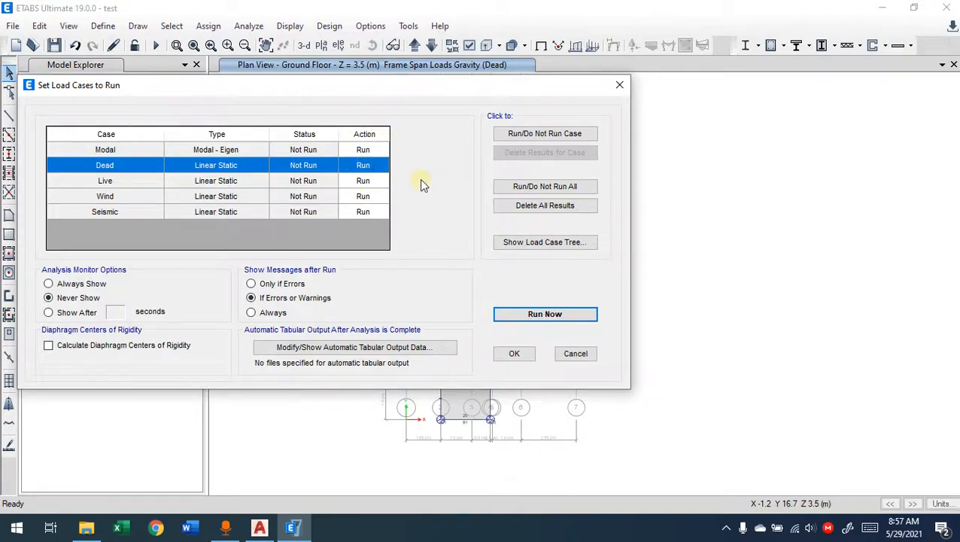
{"action": "left_click", "coordinate": [380, 150]}
{"action": "left_click", "coordinate": [531, 134]}
{"action": "left_click", "coordinate": [533, 134]}
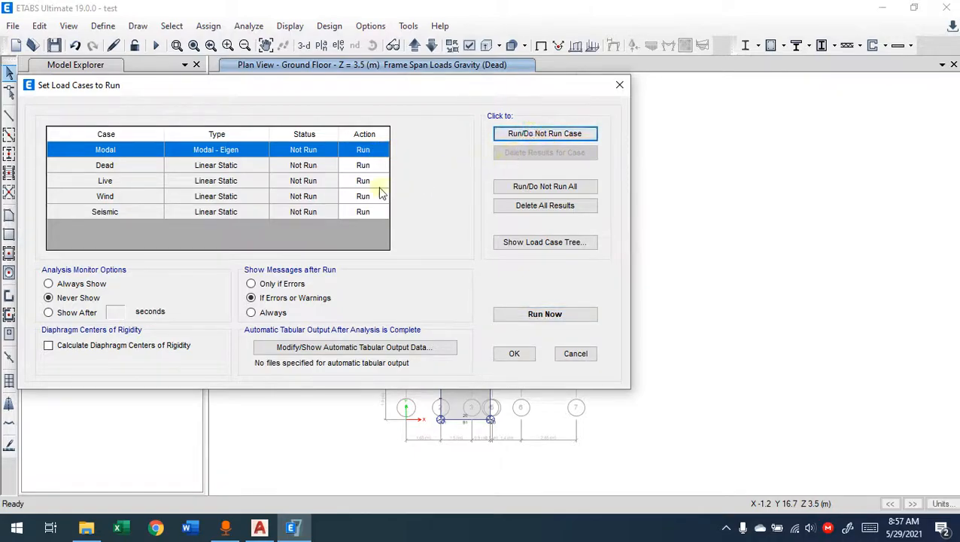
Step: Set the Modal, Dead, Live and Wind load cases to Do Not Run
{"action": "left_click", "coordinate": [515, 133]}
{"action": "left_click", "coordinate": [375, 164]}
{"action": "left_click", "coordinate": [542, 134]}
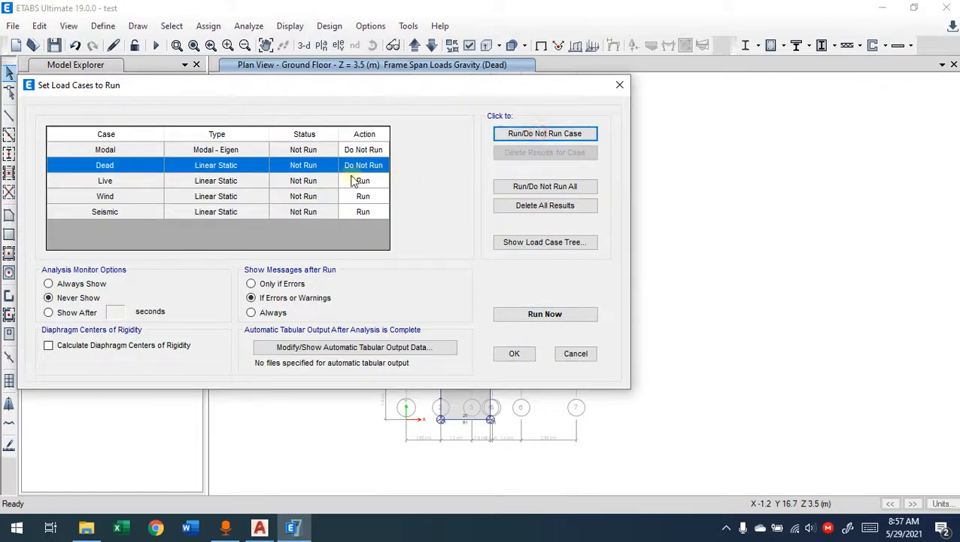
{"action": "left_click", "coordinate": [364, 180]}
{"action": "left_click", "coordinate": [565, 133]}
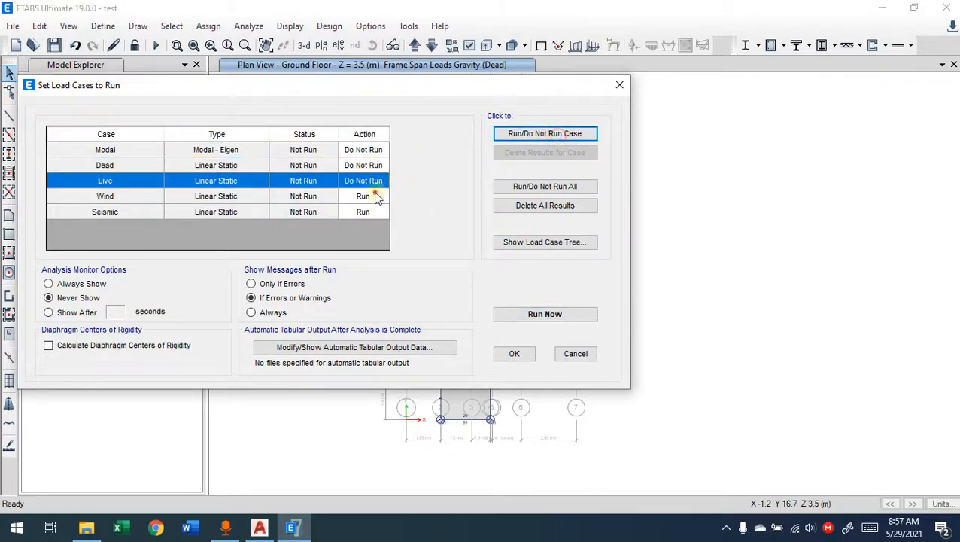
{"action": "left_click", "coordinate": [364, 196]}
{"action": "left_click", "coordinate": [499, 137]}
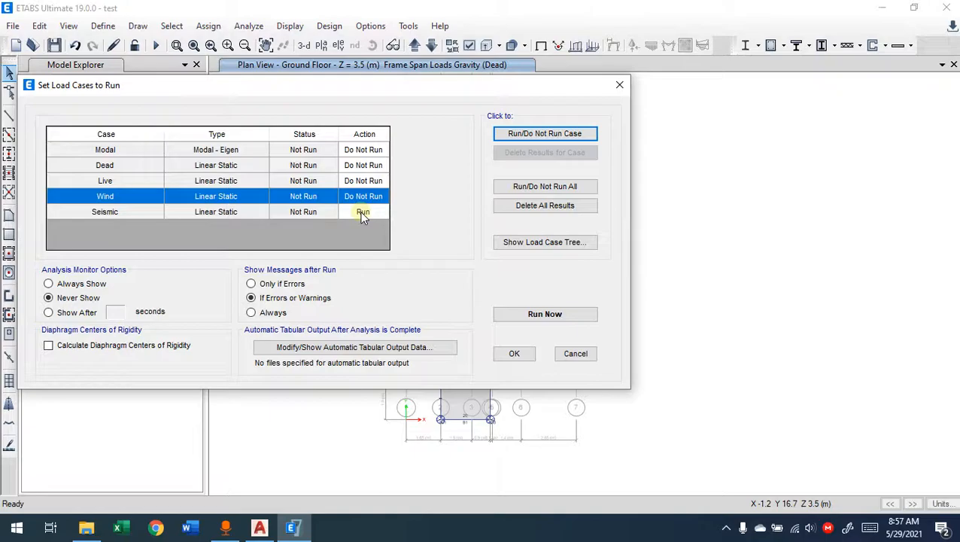
Step: Return the Wind, Live, Dead and Modal load cases to Run and cancel the load case settings
{"action": "left_click", "coordinate": [516, 136]}
{"action": "left_click", "coordinate": [373, 181]}
{"action": "left_click", "coordinate": [501, 135]}
{"action": "left_click", "coordinate": [364, 165]}
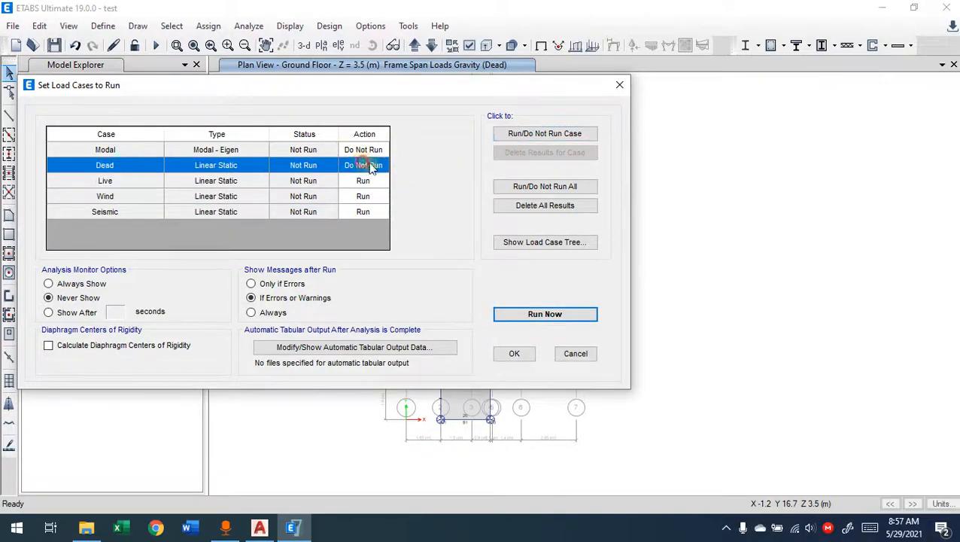
{"action": "left_click", "coordinate": [498, 137]}
{"action": "left_click", "coordinate": [383, 149]}
{"action": "left_click", "coordinate": [514, 134]}
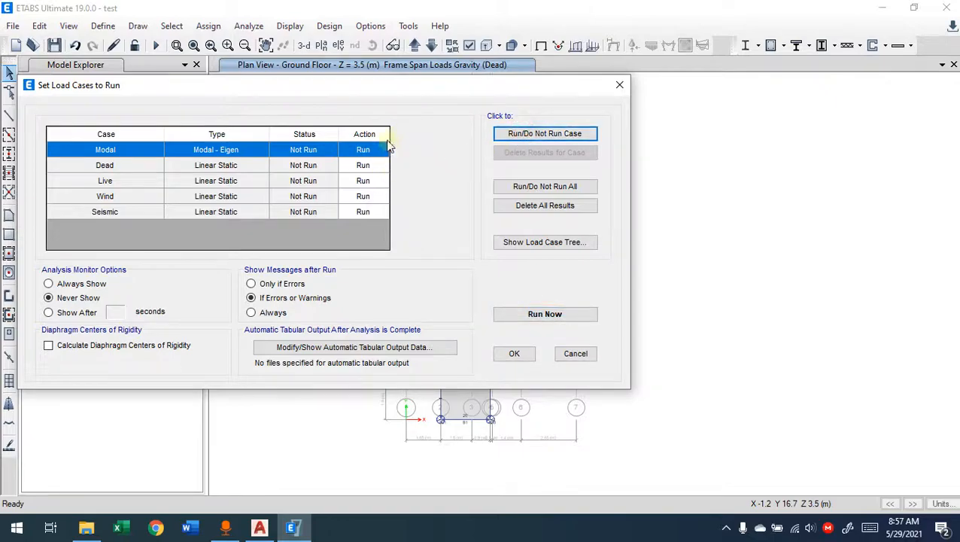
{"action": "left_click", "coordinate": [569, 354]}
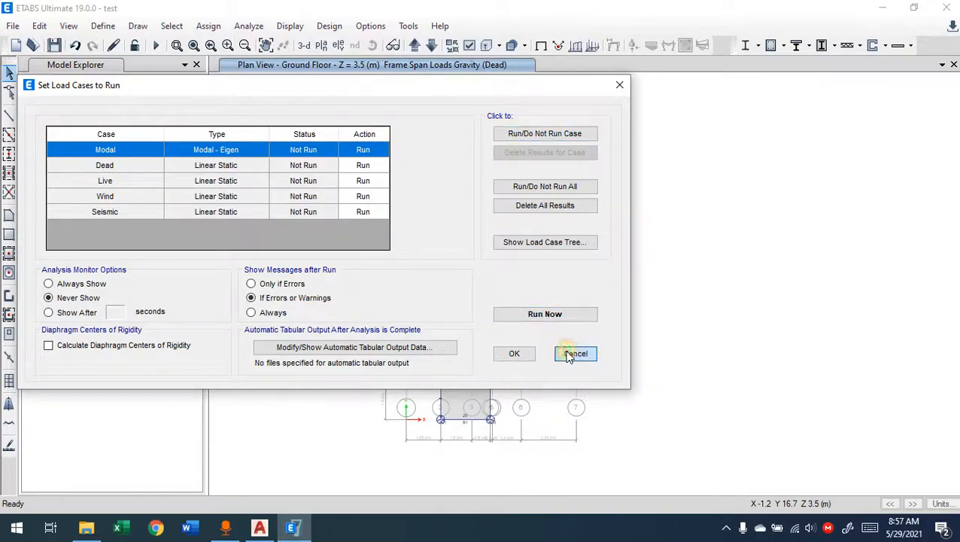
Step: Reset the automatic floor mesh options to their defaults, General Mesh with a 1.25 m approximate maximum mesh size, and accept
{"action": "left_click", "coordinate": [290, 28]}
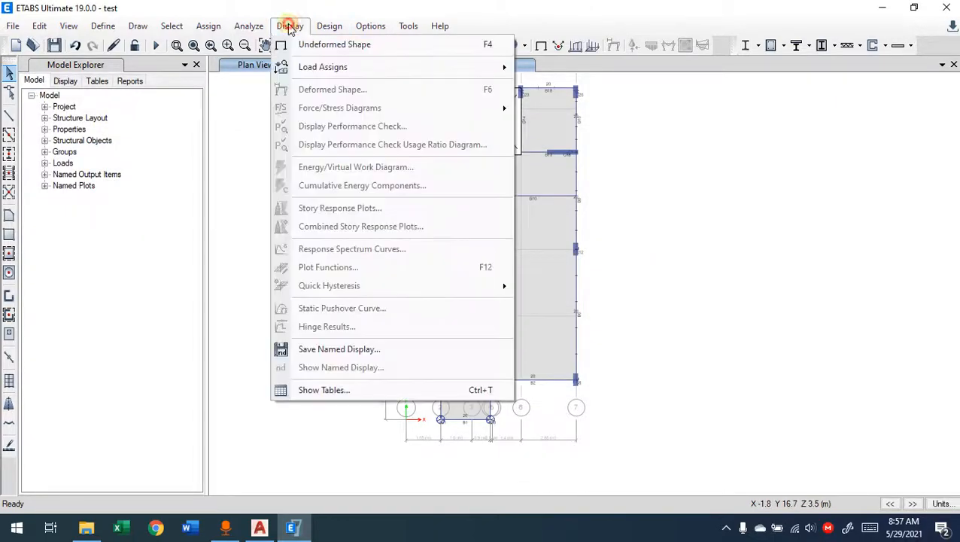
{"action": "left_click", "coordinate": [253, 28]}
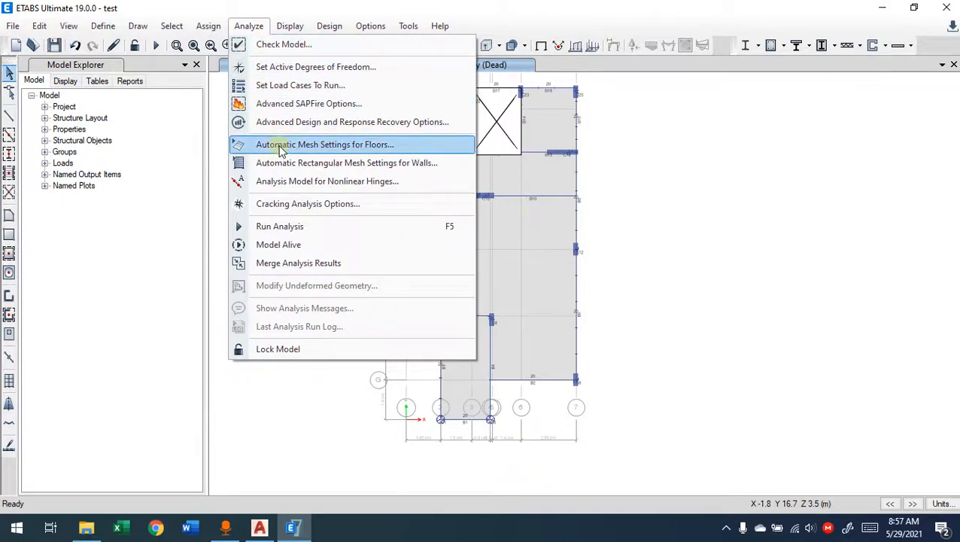
{"action": "left_click", "coordinate": [285, 147]}
{"action": "left_click_drag", "start_coordinate": [430, 127], "coordinate": [174, 113]}
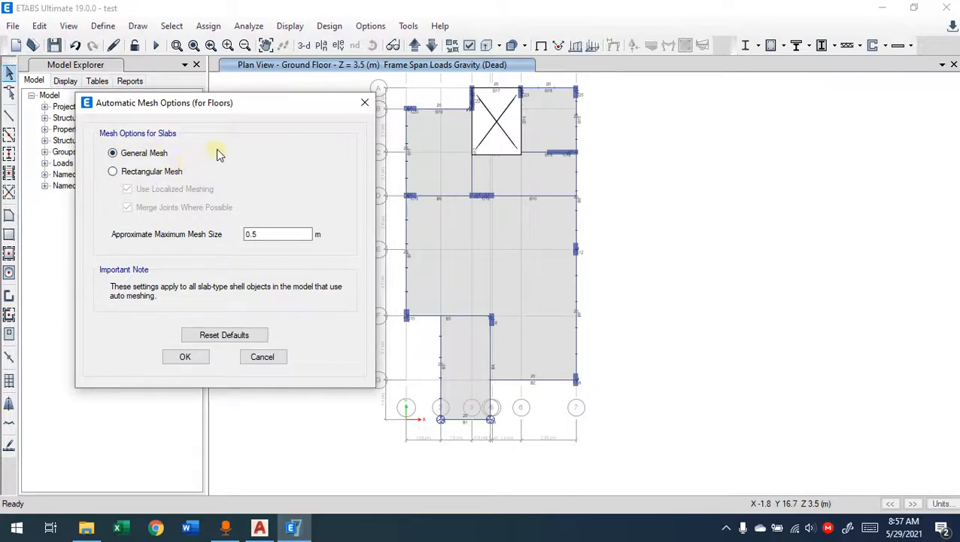
{"action": "double_click", "coordinate": [254, 234]}
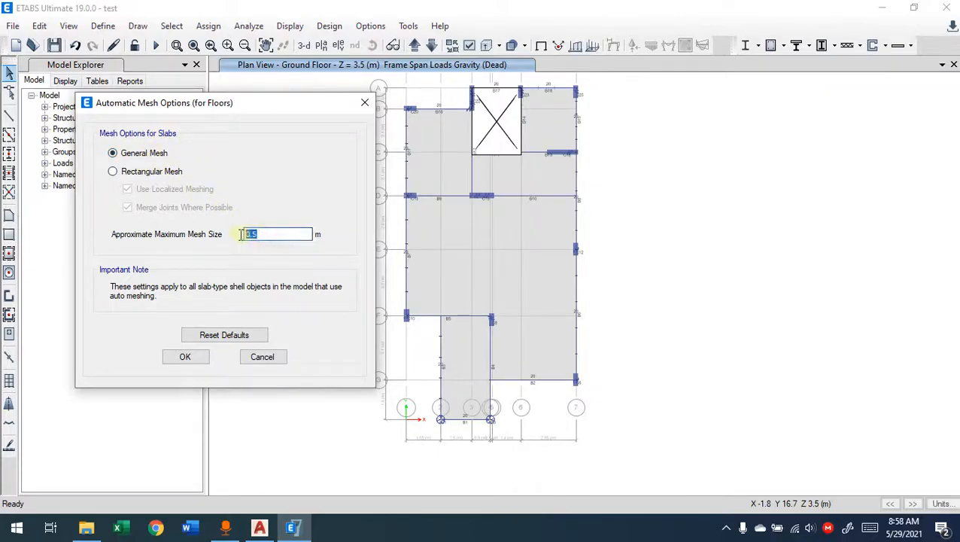
{"action": "left_click", "coordinate": [268, 233]}
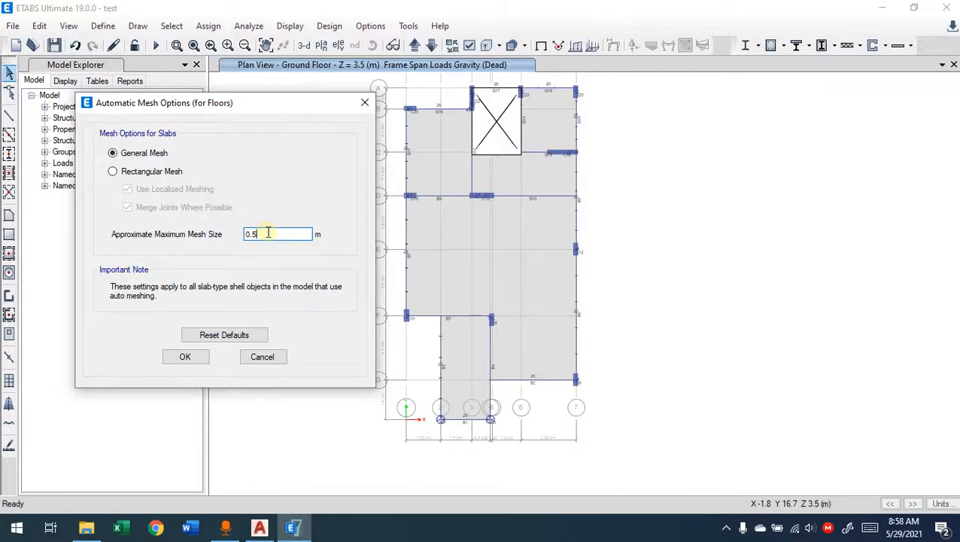
{"action": "left_click", "coordinate": [222, 335]}
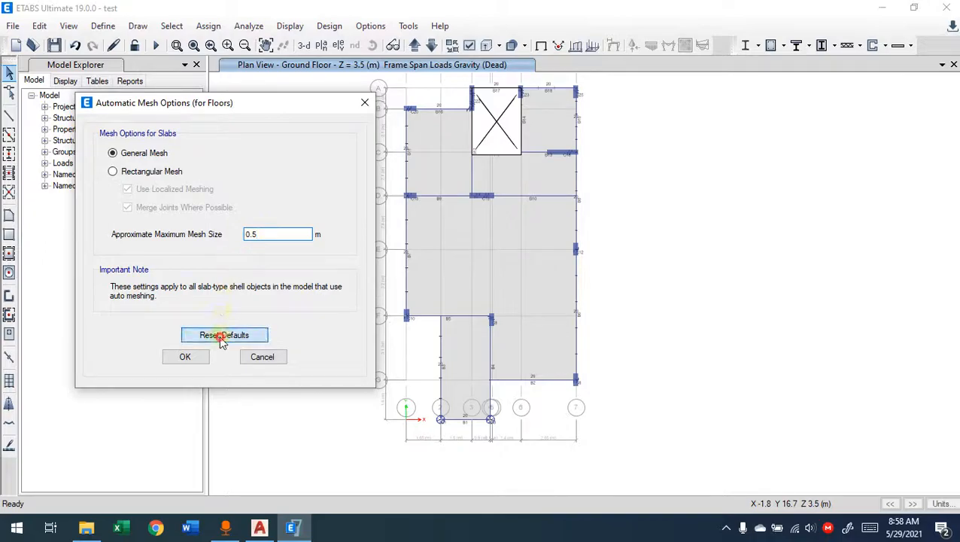
{"action": "double_click", "coordinate": [273, 235]}
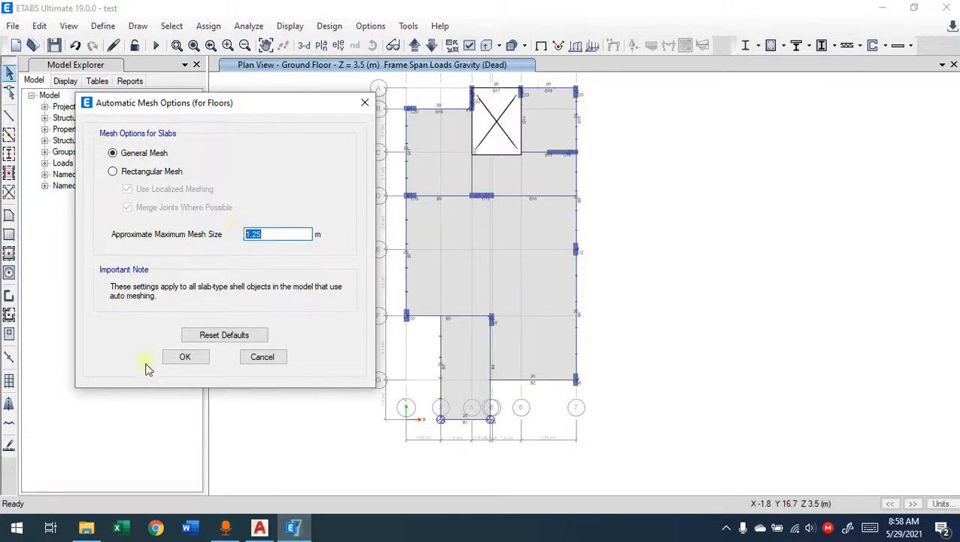
{"action": "left_click", "coordinate": [185, 356]}
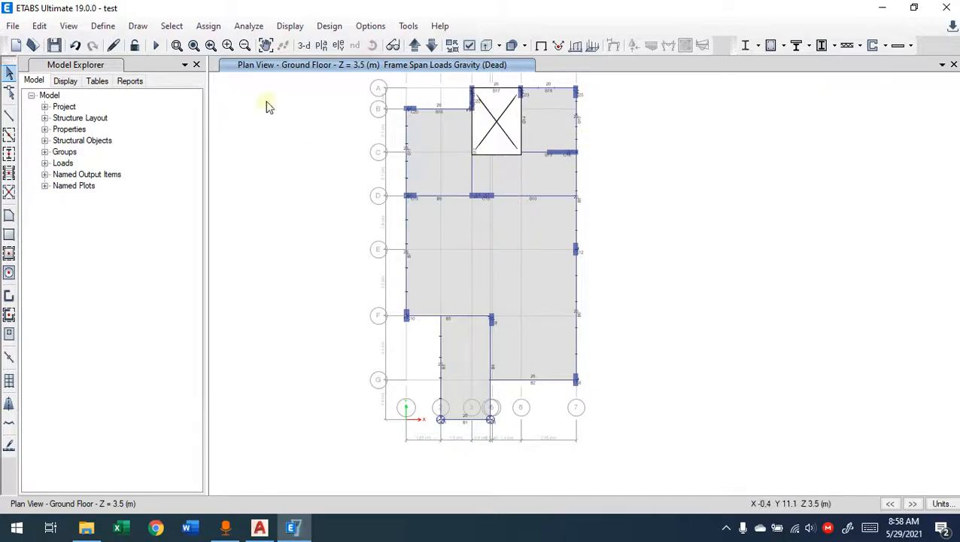
Step: Accept the automatic rectangular mesh options for walls with an approximate maximum mesh size of 1.25 m
{"action": "left_click", "coordinate": [252, 27]}
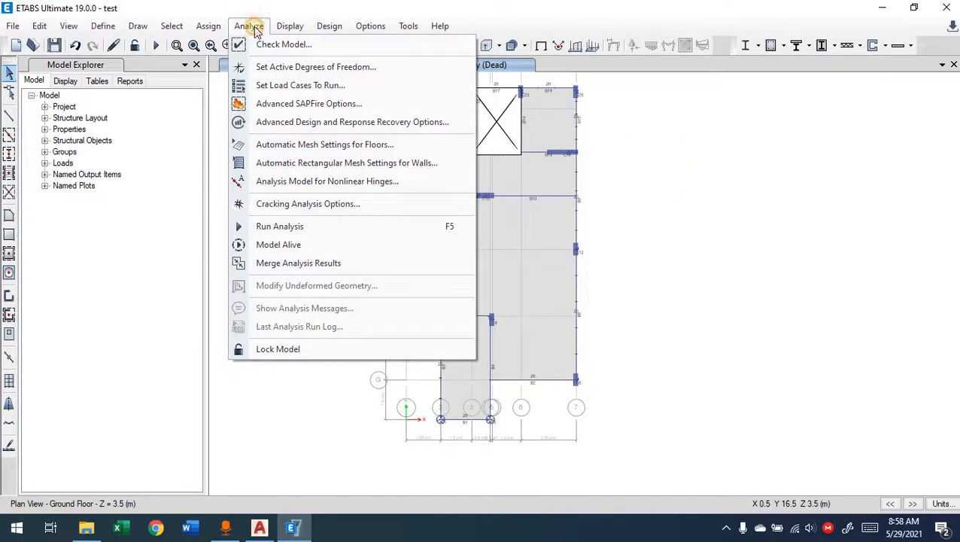
{"action": "left_click", "coordinate": [320, 163]}
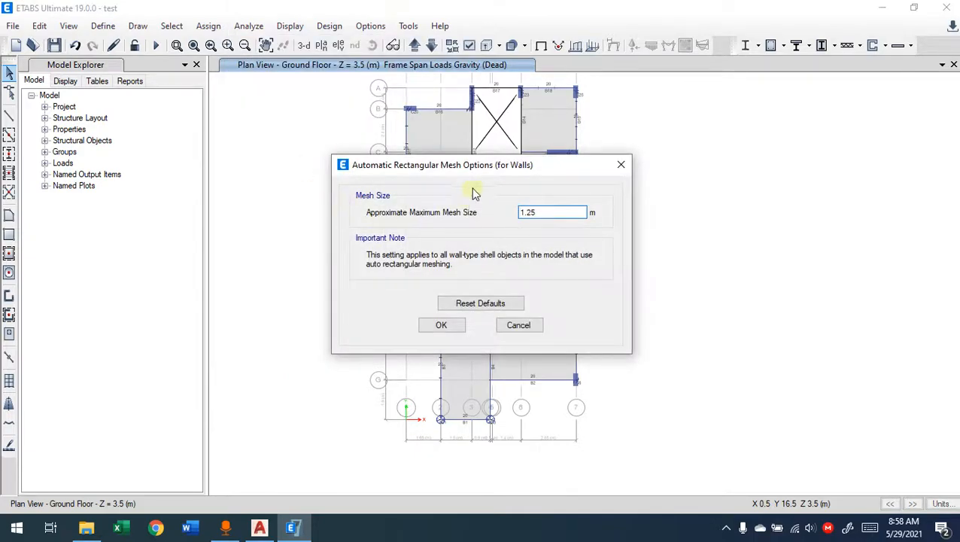
{"action": "left_click_drag", "start_coordinate": [464, 168], "coordinate": [274, 162]}
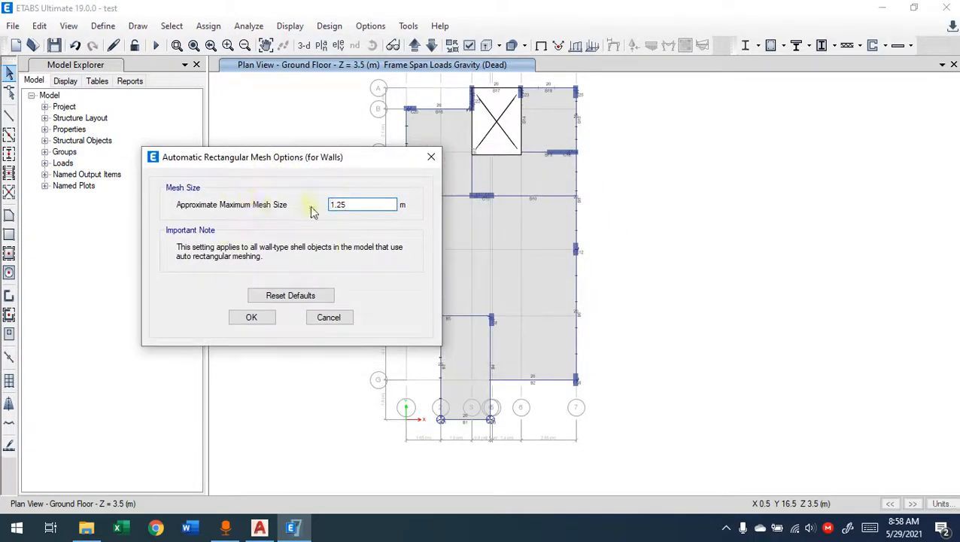
{"action": "left_click", "coordinate": [252, 318]}
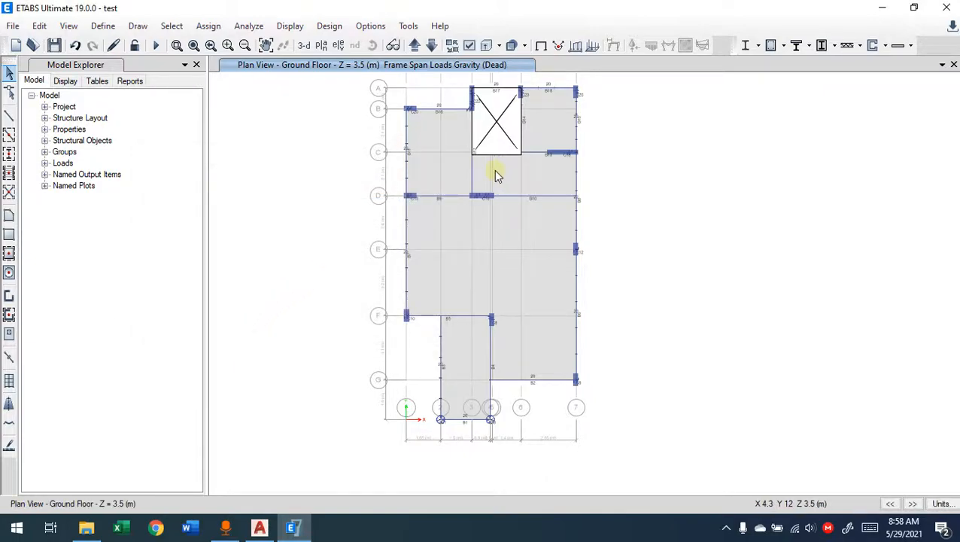
Step: Select the large ground-floor slab between grids D and G and open its Floor Auto Mesh Options assignment
{"action": "left_click", "coordinate": [248, 26]}
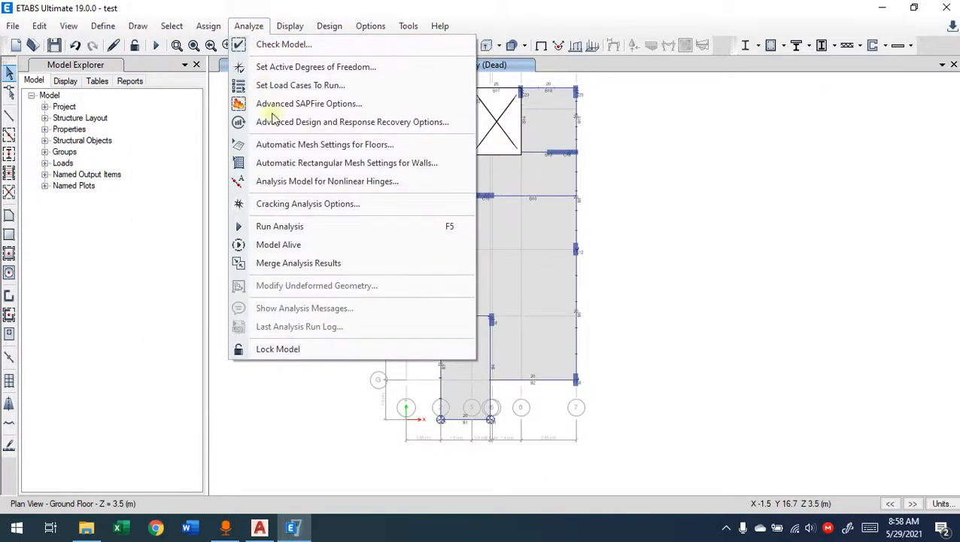
{"action": "left_click", "coordinate": [544, 261]}
{"action": "left_click", "coordinate": [525, 263]}
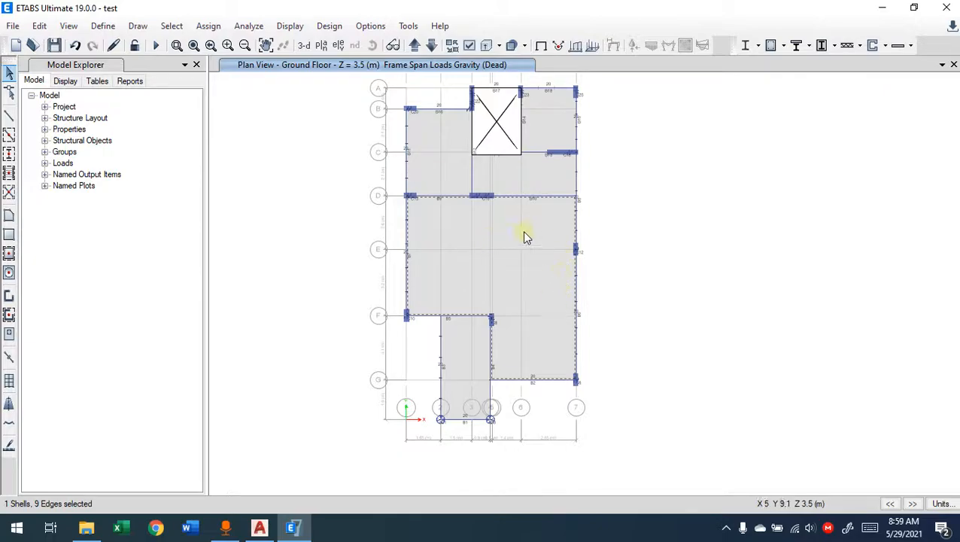
{"action": "left_click", "coordinate": [221, 27]}
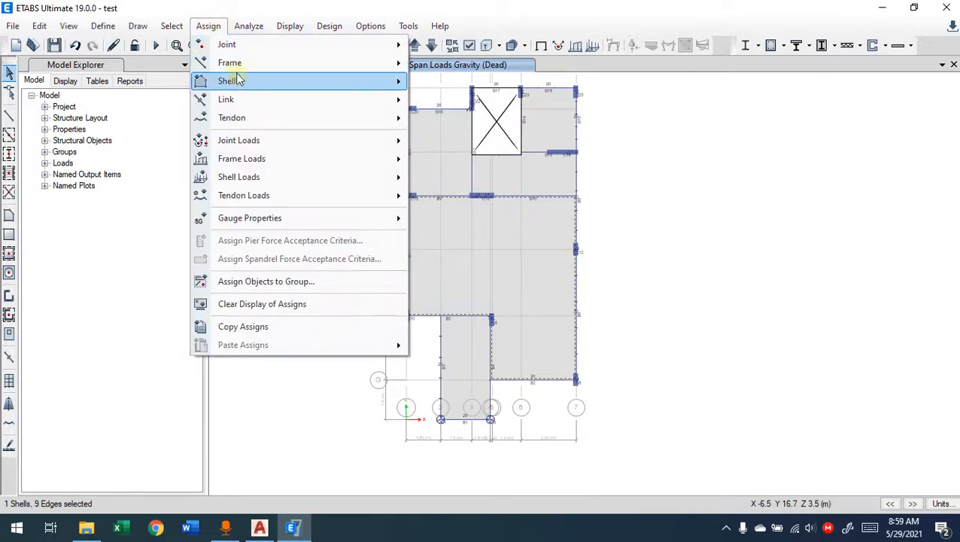
{"action": "mouse_move", "coordinate": [241, 80]}
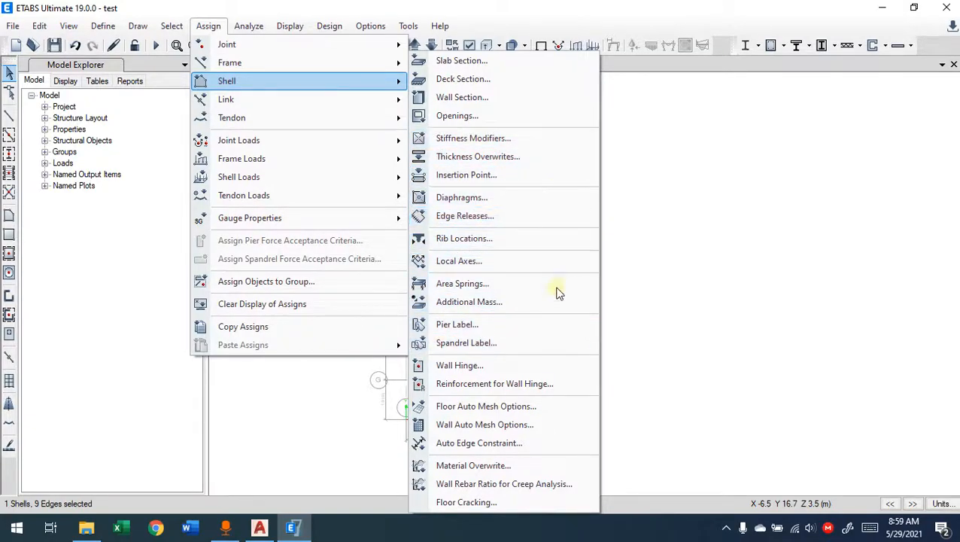
{"action": "left_click", "coordinate": [479, 406]}
Step: Examine the 2 by 2 object mesh and Auto Cookie Cut floor meshing options, return to Default and close without applying
{"action": "left_click_drag", "start_coordinate": [408, 129], "coordinate": [264, 94]}
{"action": "left_click", "coordinate": [129, 181]}
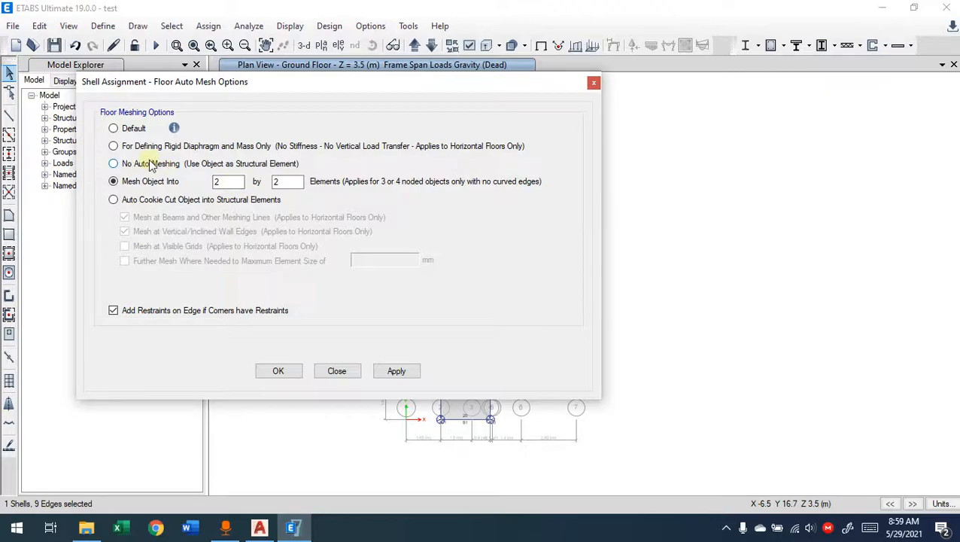
{"action": "left_click", "coordinate": [144, 200]}
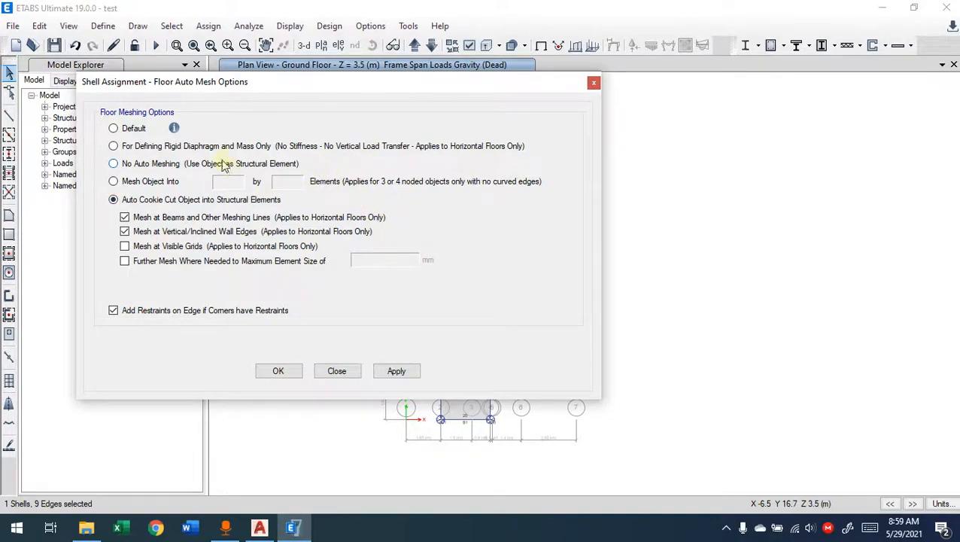
{"action": "left_click_drag", "start_coordinate": [203, 82], "coordinate": [521, 122]}
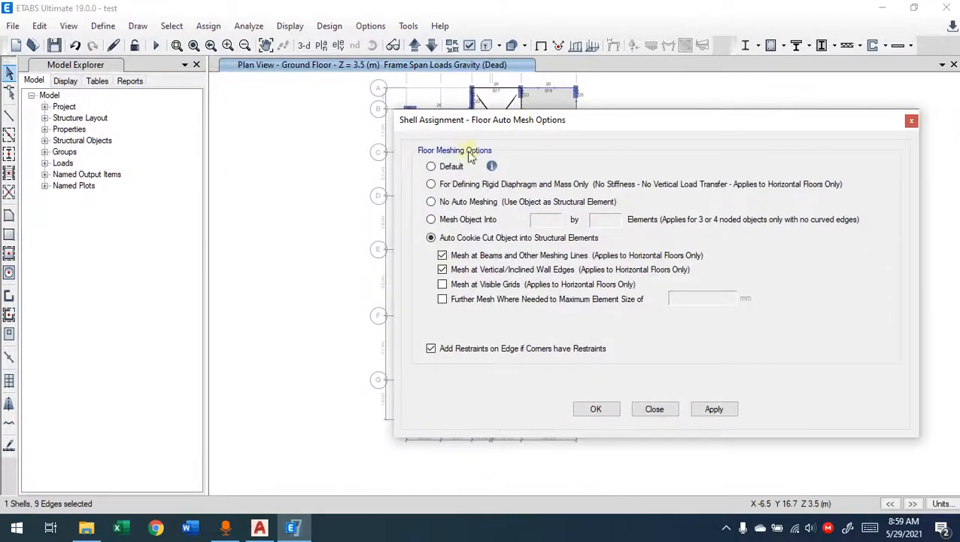
{"action": "left_click", "coordinate": [431, 166]}
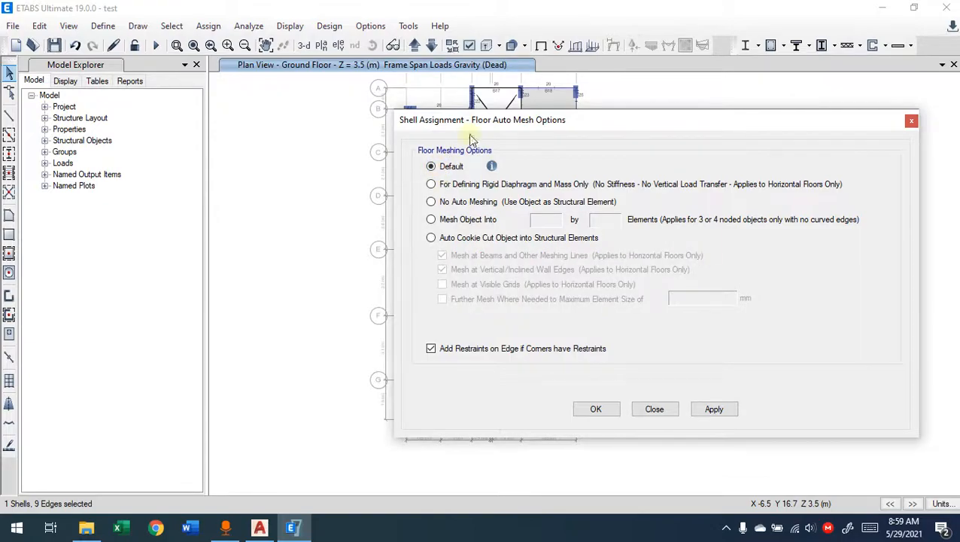
{"action": "left_click_drag", "start_coordinate": [490, 127], "coordinate": [500, 91]}
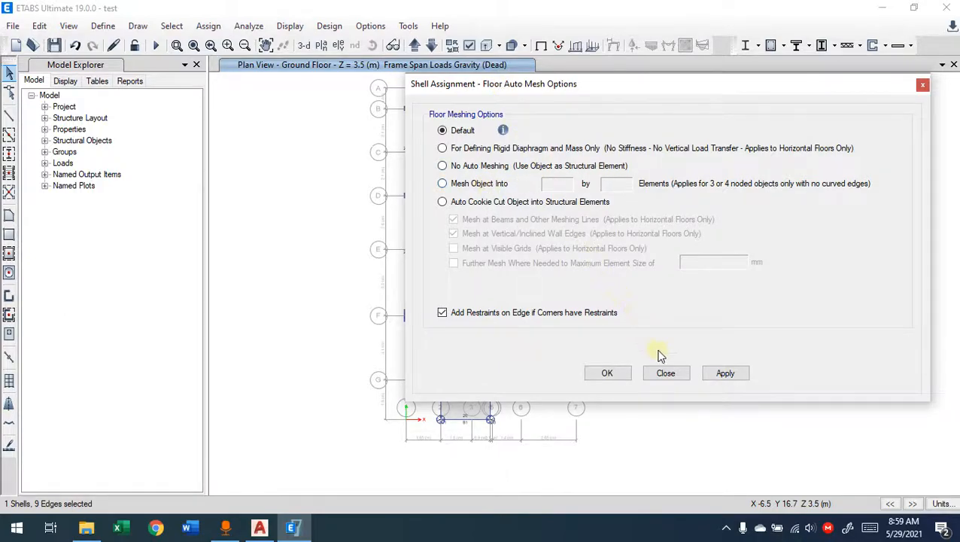
{"action": "left_click", "coordinate": [670, 374]}
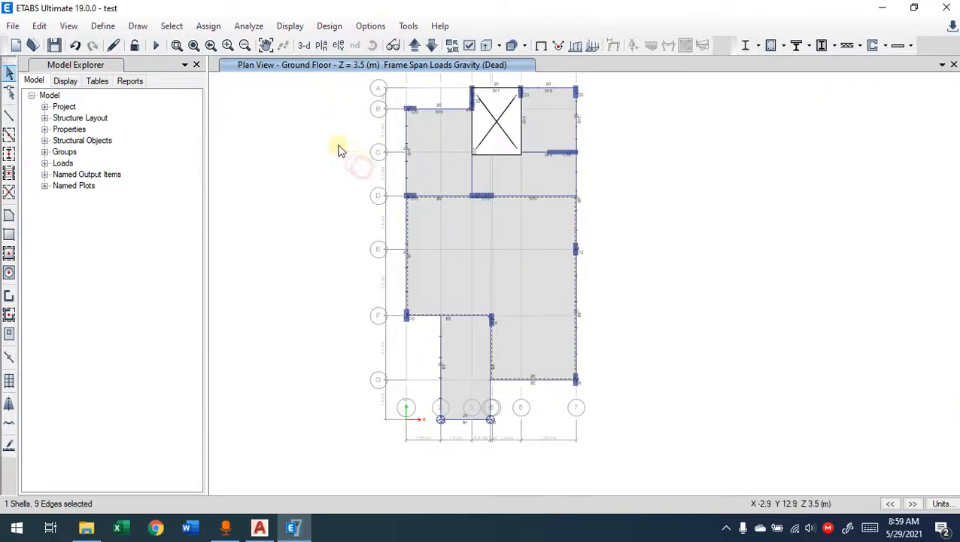
Step: Run the analysis and show the Dead load displacements in a 3-D view
{"action": "left_click", "coordinate": [253, 25]}
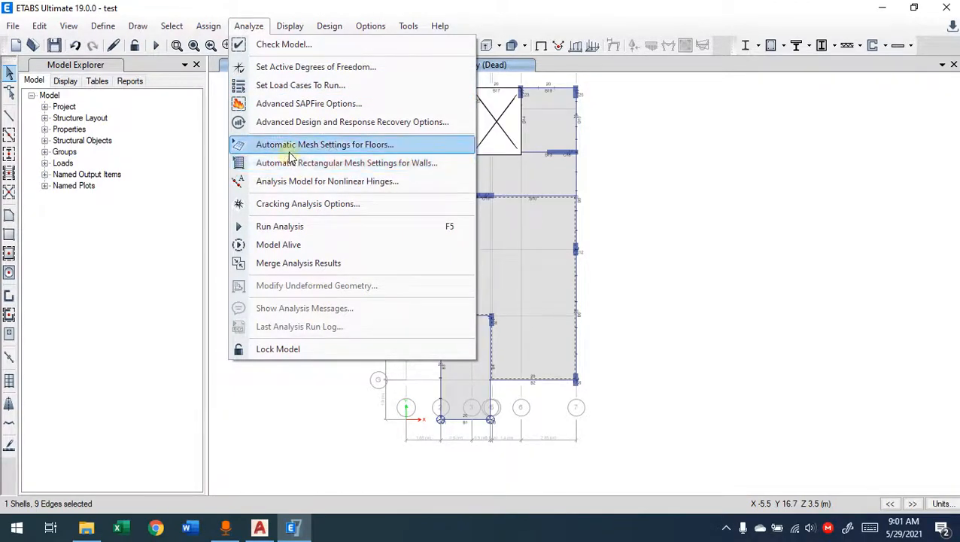
{"action": "left_click", "coordinate": [275, 233]}
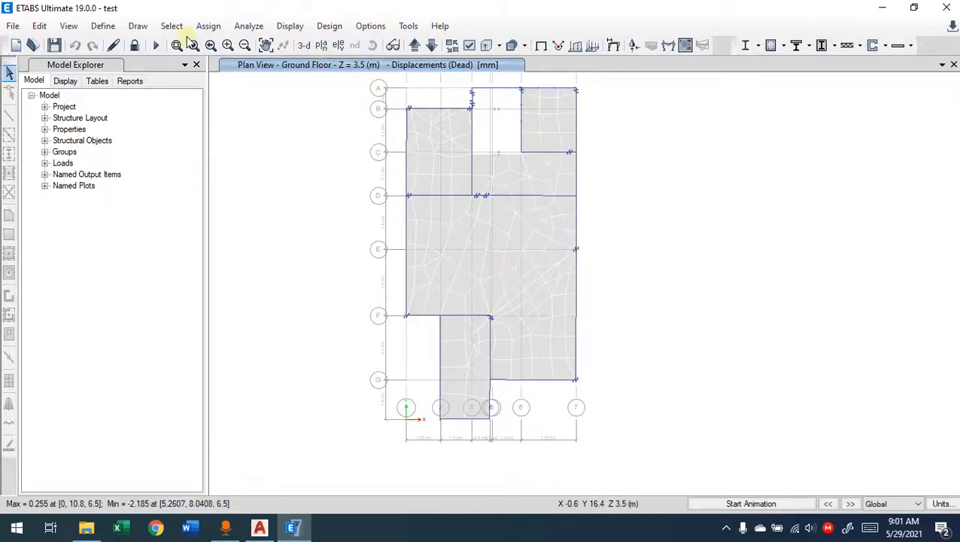
{"action": "left_click", "coordinate": [304, 47]}
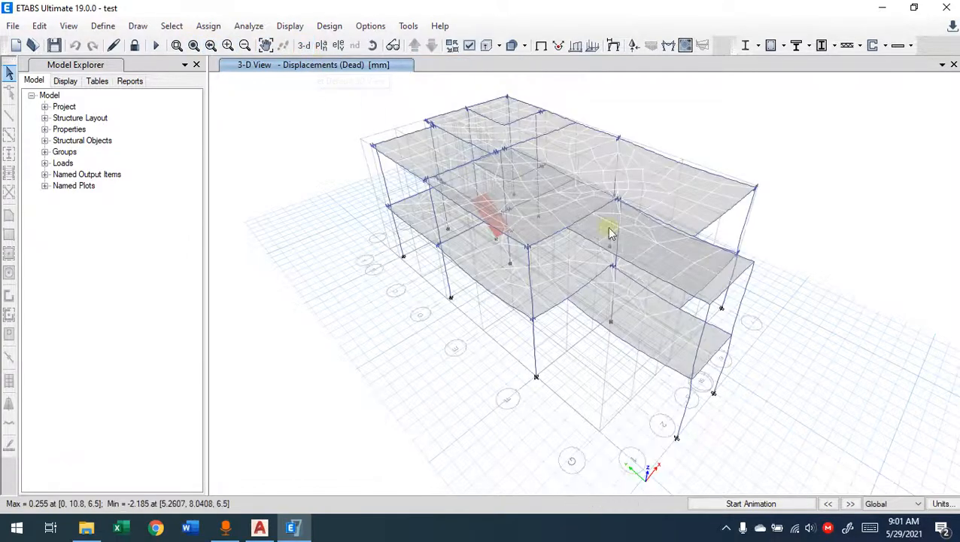
{"action": "middle_click_drag", "start_coordinate": [810, 294], "coordinate": [738, 241], "text": "shift"}
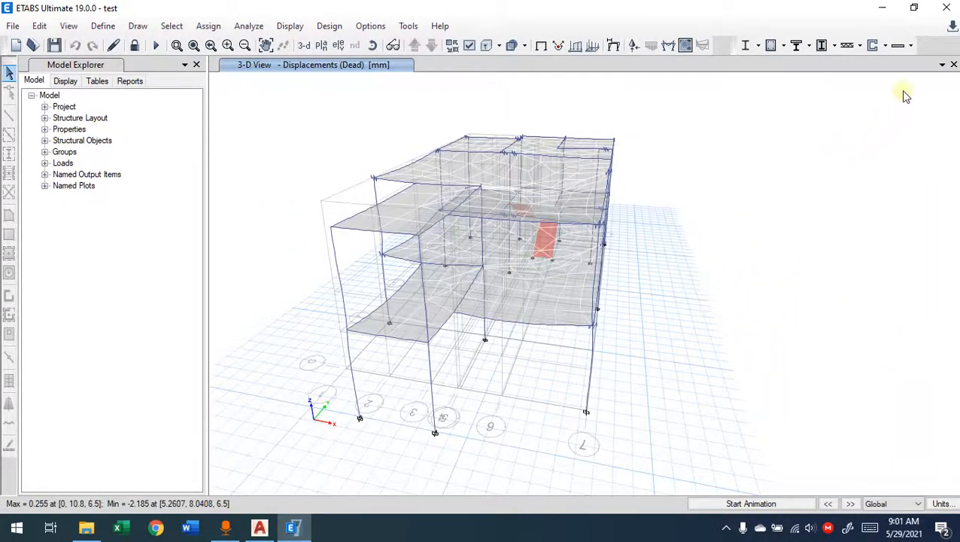
Step: Add a second 3-D view window beside the existing one and make the original view active
{"action": "left_click", "coordinate": [942, 65]}
{"action": "left_click", "coordinate": [817, 95]}
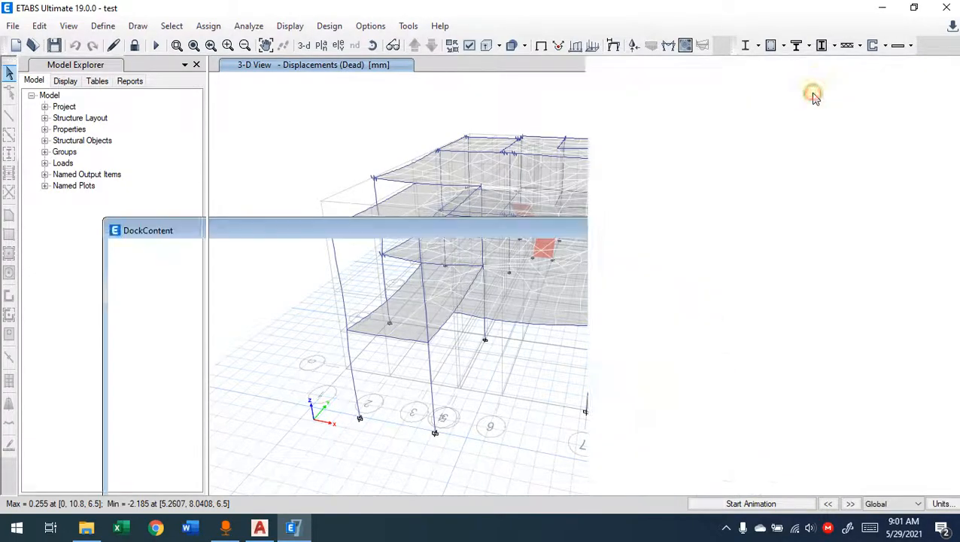
{"action": "left_click", "coordinate": [439, 152]}
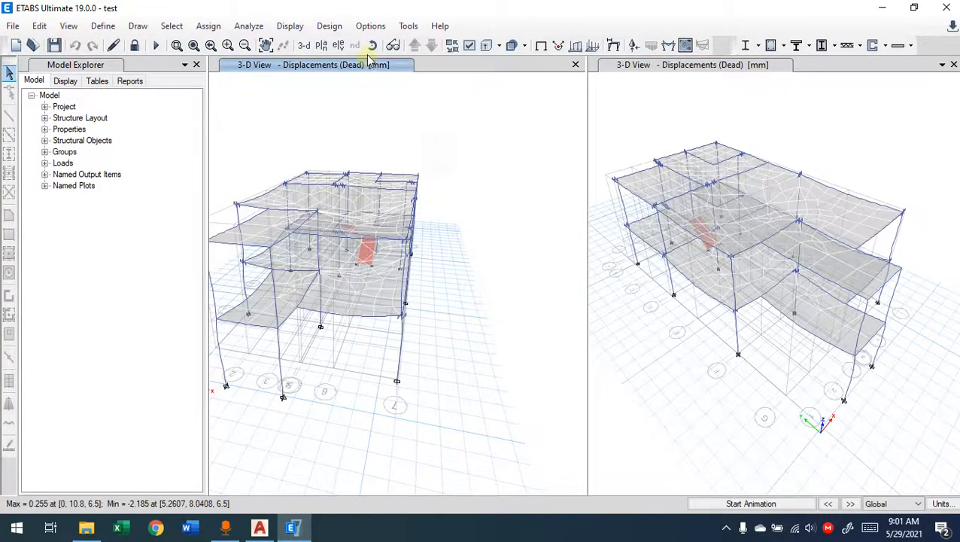
Step: Set the active view to elevation E, then move to elevation D to inspect the Dead load displacements
{"action": "left_click", "coordinate": [325, 46]}
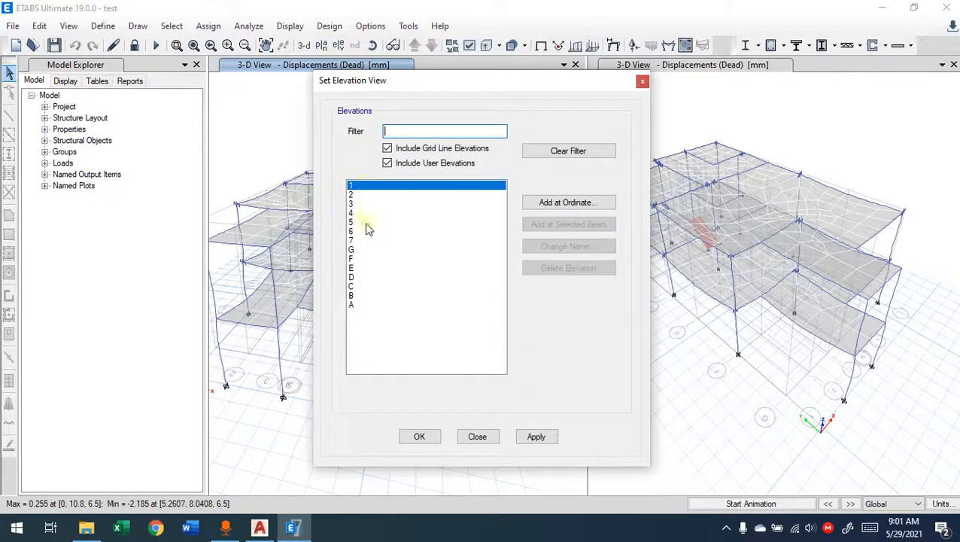
{"action": "left_click", "coordinate": [370, 270]}
{"action": "left_click", "coordinate": [534, 437]}
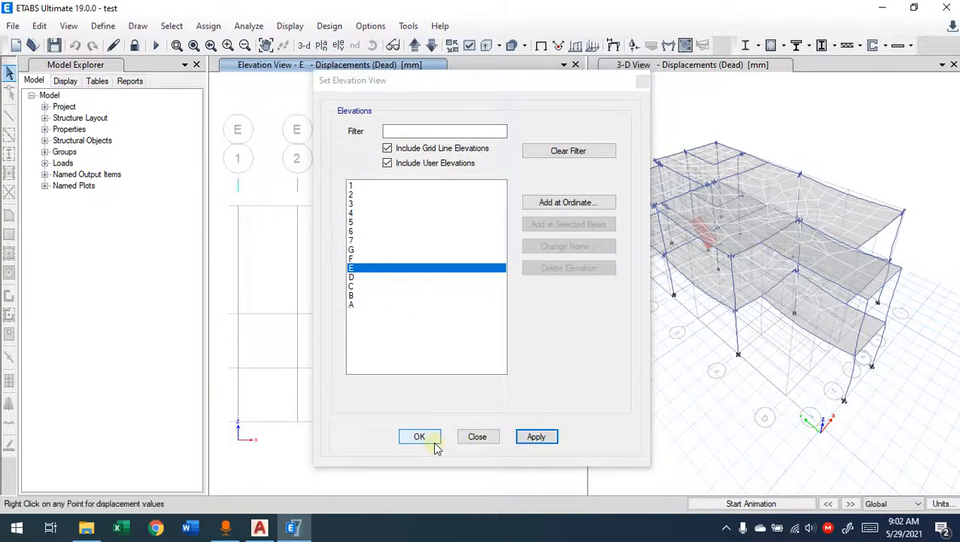
{"action": "left_click", "coordinate": [421, 435]}
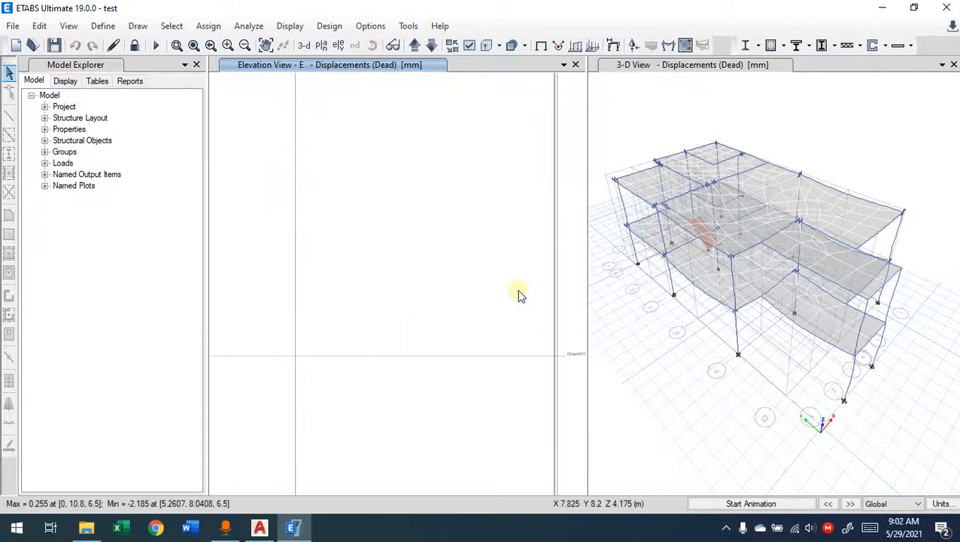
{"action": "left_click", "coordinate": [414, 46]}
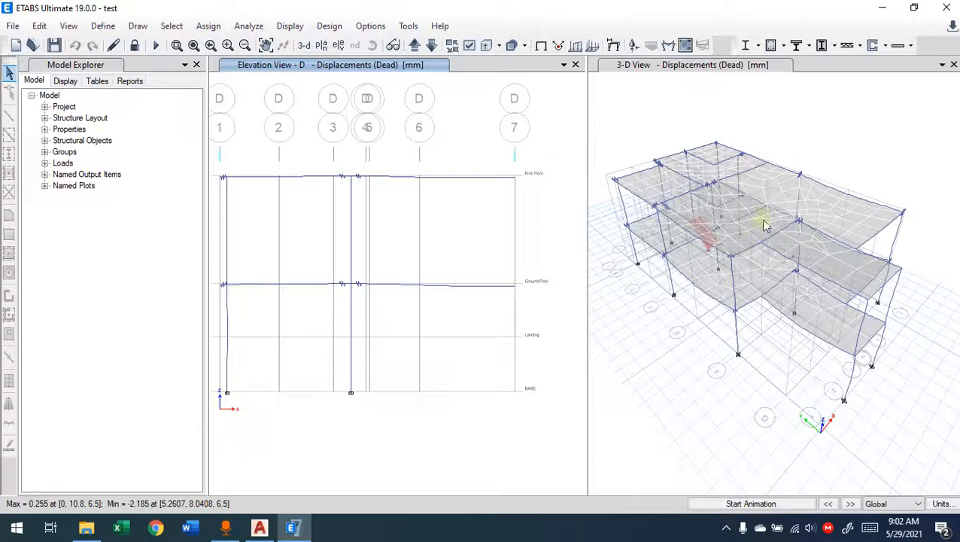
{"action": "left_click", "coordinate": [843, 158]}
{"action": "left_click", "coordinate": [546, 152]}
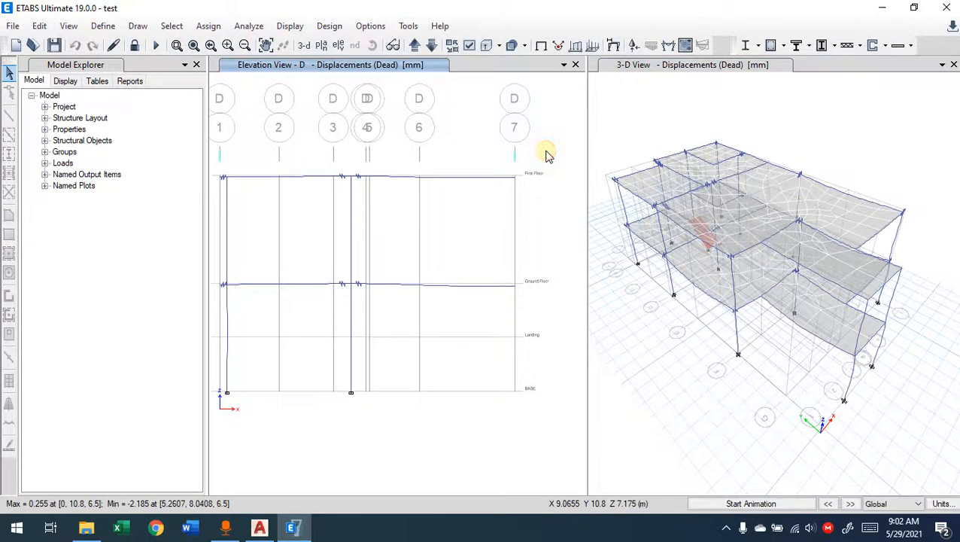